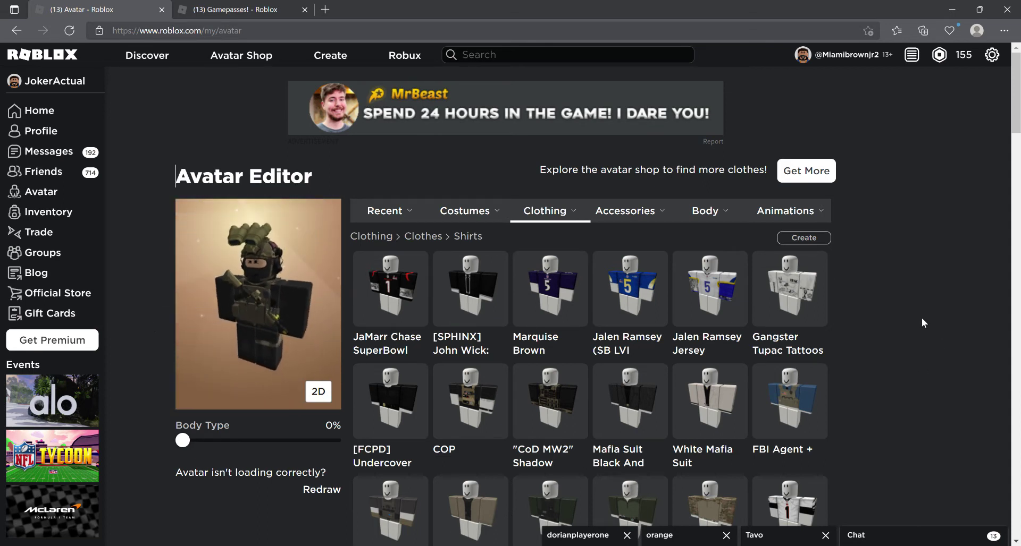
Take off the avatar's worn 22SAS Manchester + shirt in the Clothing shirts collection
key("End")
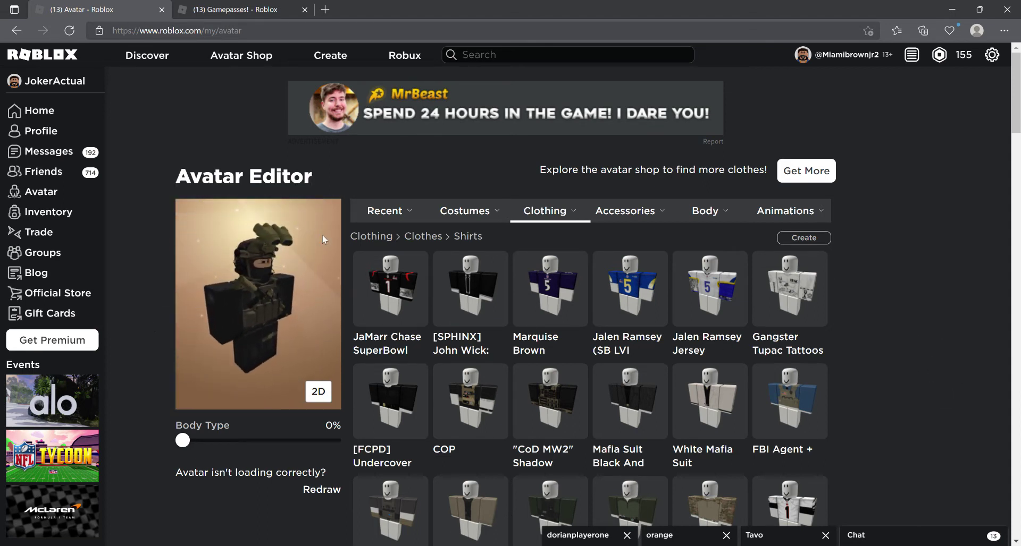
left_click_drag(322, 235, 209, 260)
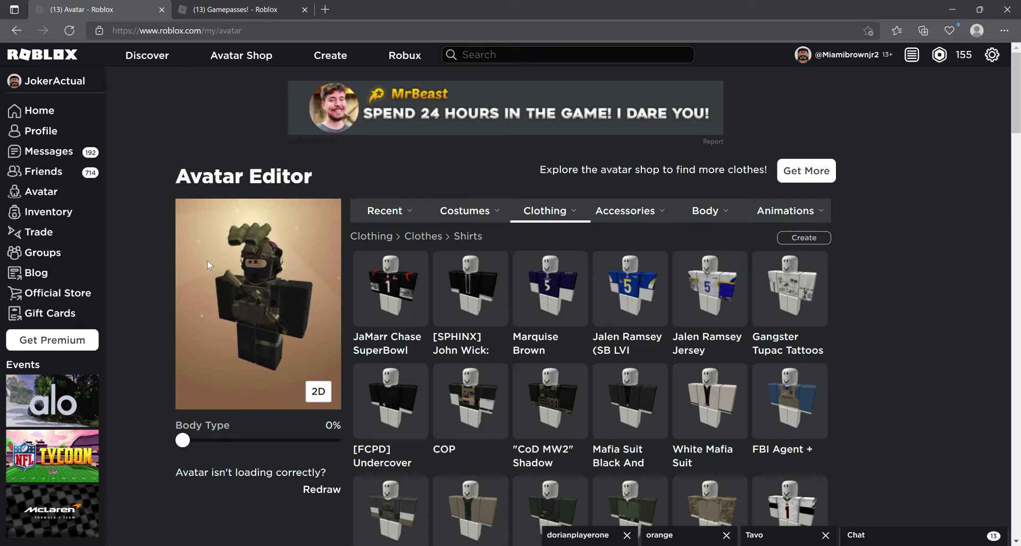
left_click(550, 213)
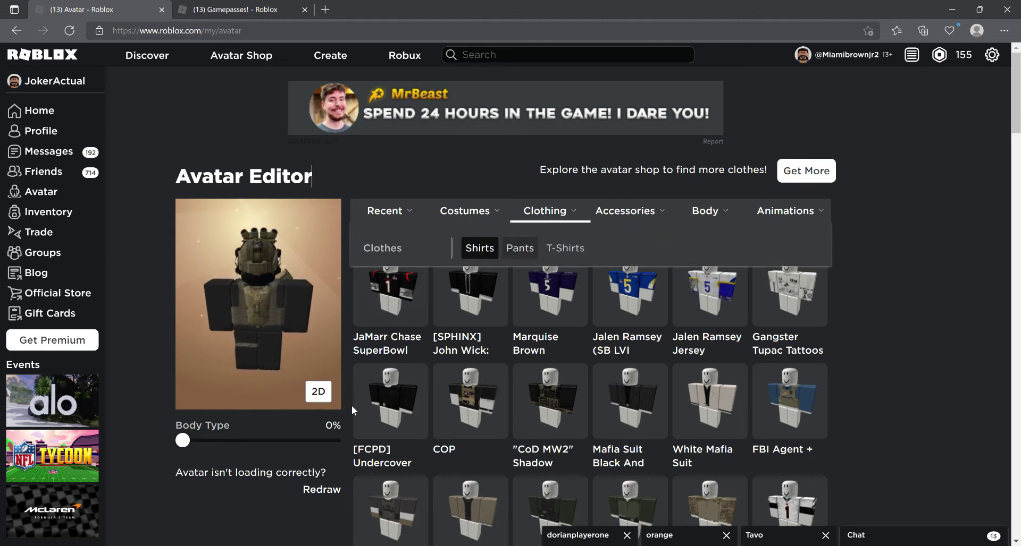
scroll(425, 426, "down", 3)
left_click(455, 314)
left_click(454, 298)
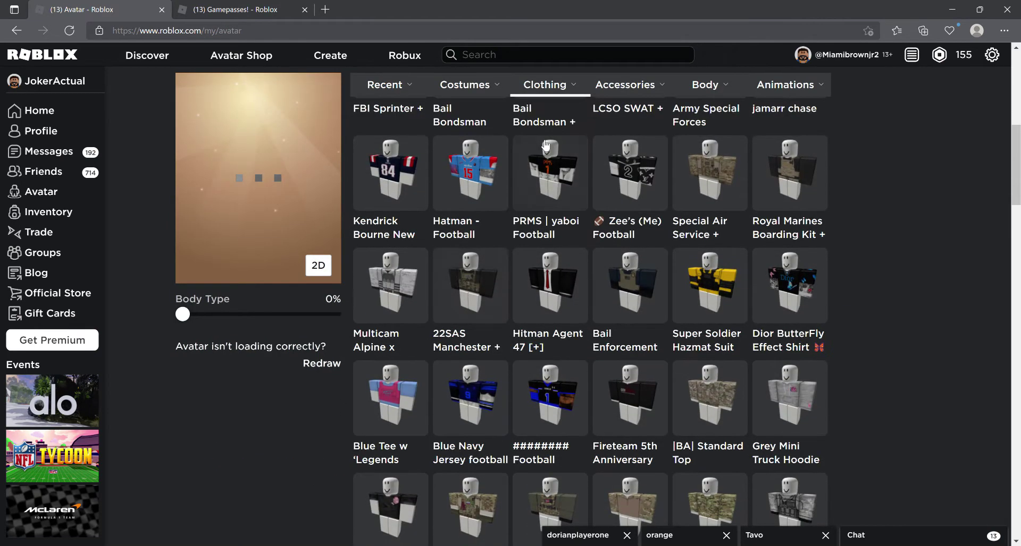
Take off the worn 22SAS Manchester - pants and the TMG - 1911 Handgun T-shirt
left_click(520, 123)
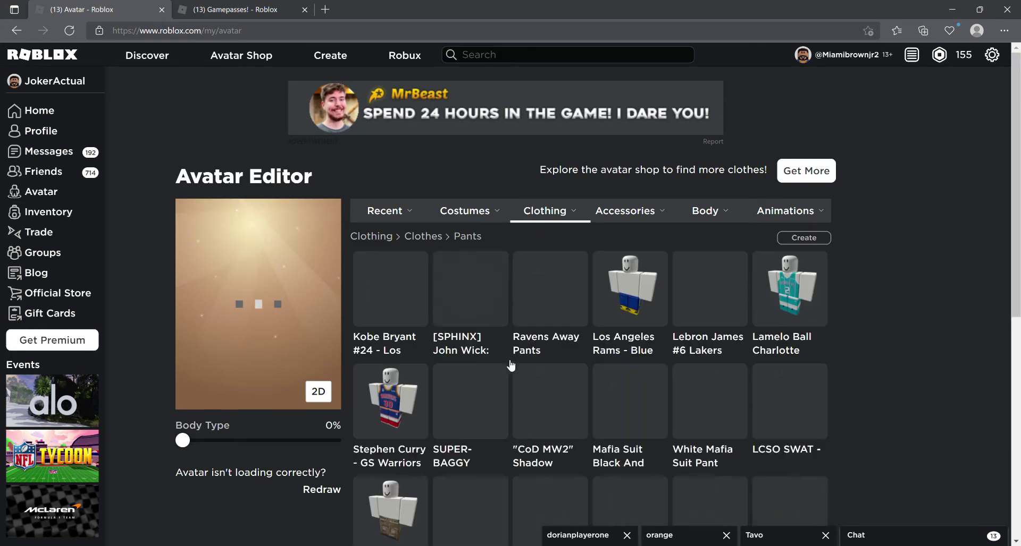
scroll(511, 333, "down", 4)
left_click(550, 415)
mouse_move(550, 85)
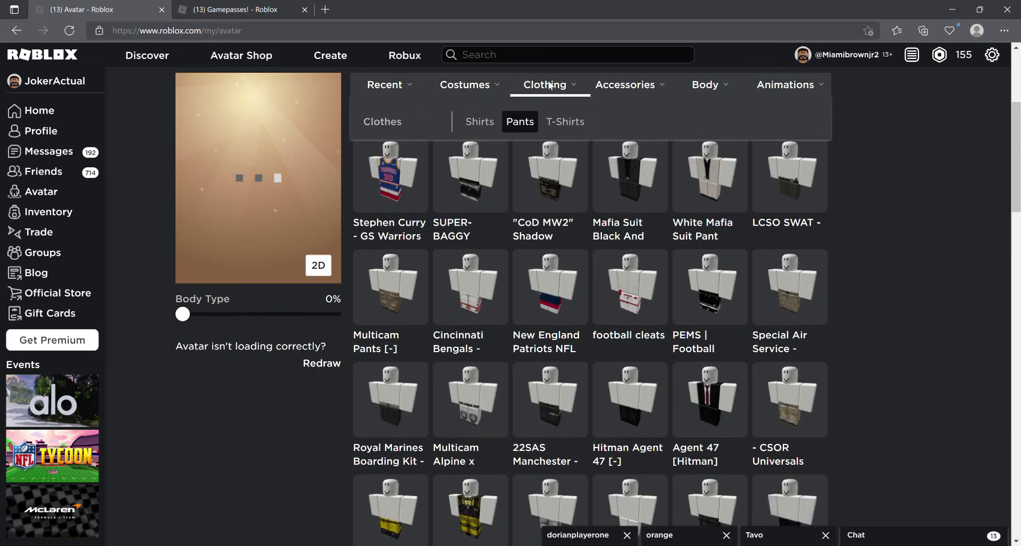
left_click(561, 123)
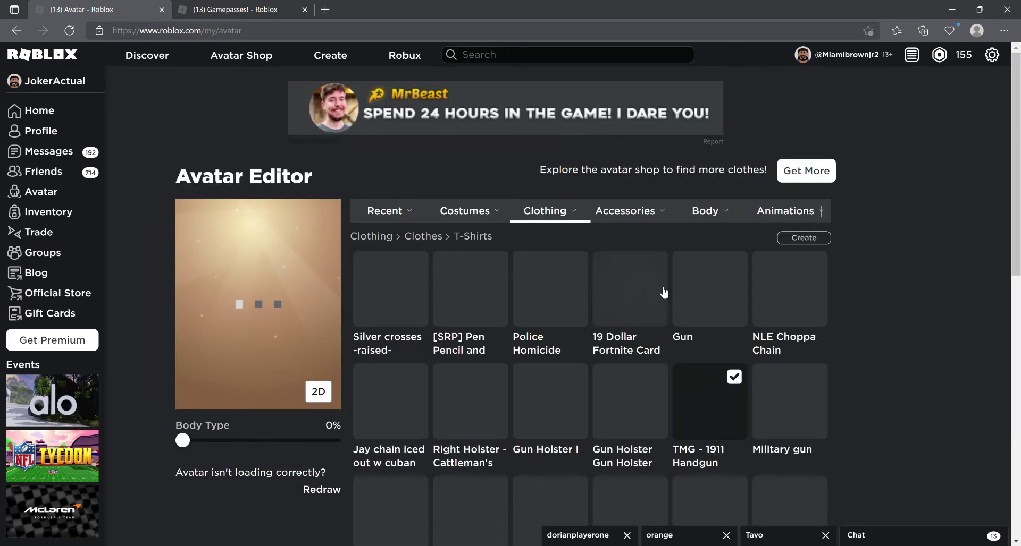
left_click(746, 426)
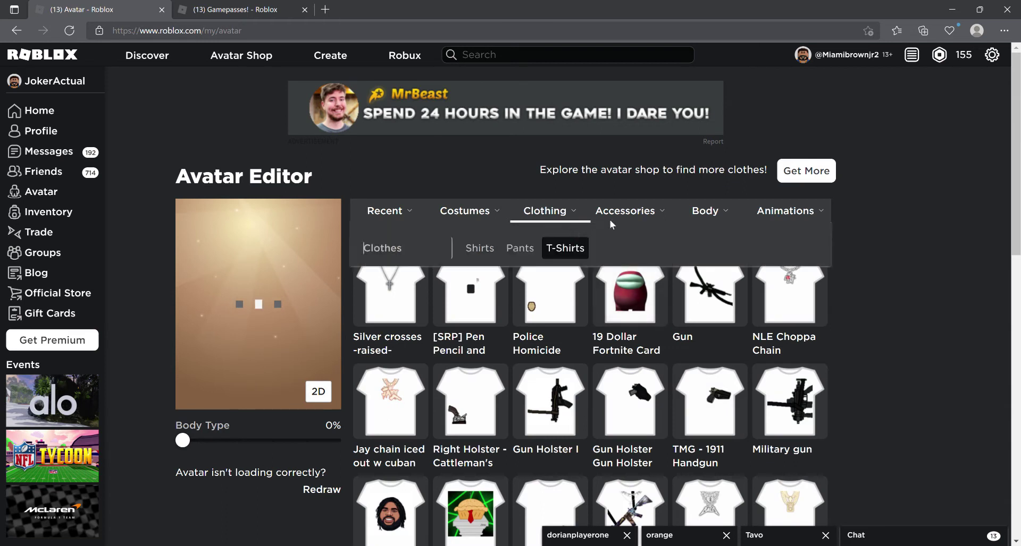
Remove all worn head accessories from the avatar
mouse_move(599, 223)
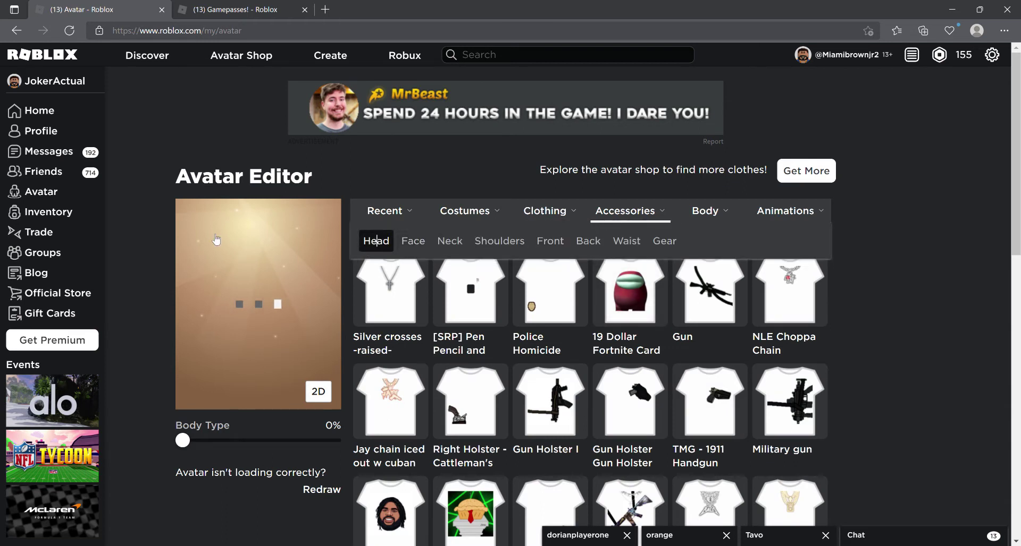
left_click(376, 241)
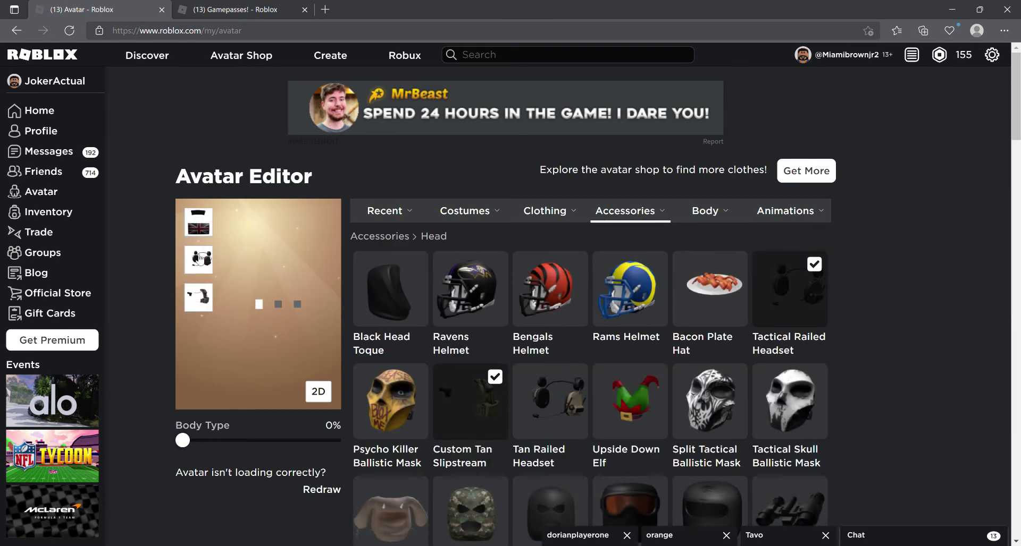
left_click(199, 259)
left_click(208, 220)
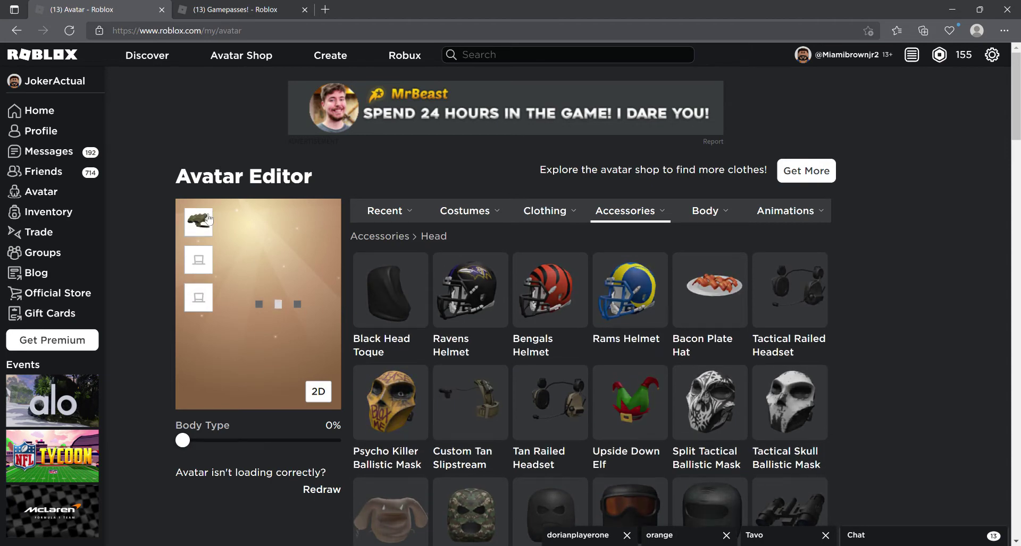
Check the Face, Neck and Shoulders accessory categories for items the avatar is wearing
mouse_move(676, 212)
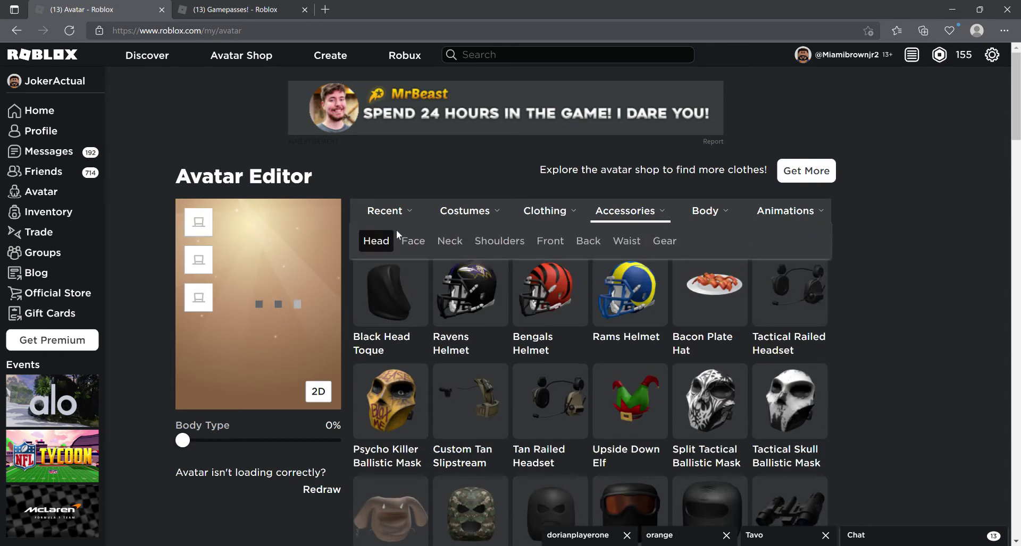
left_click(421, 242)
scroll(686, 382, "down", 4)
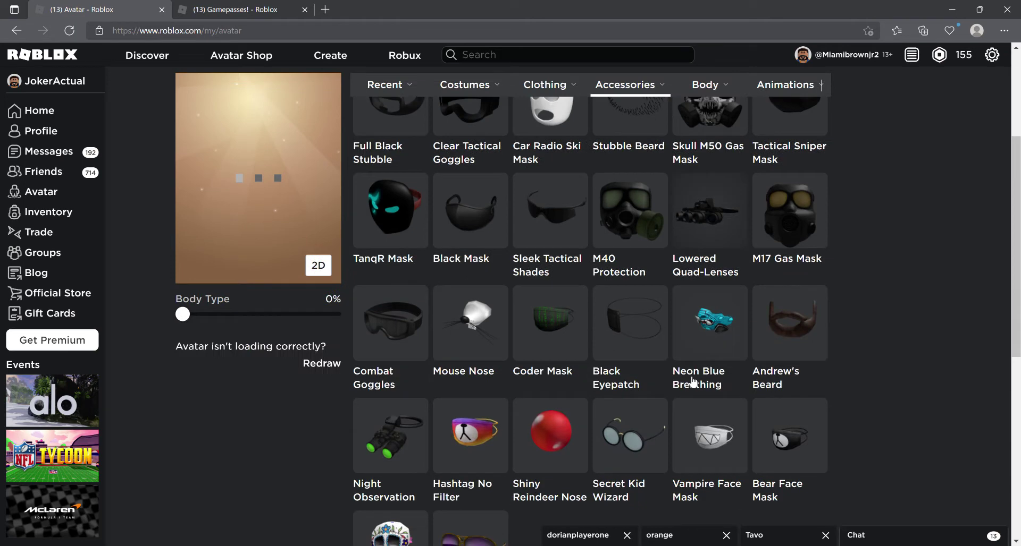
scroll(684, 358, "down", 2)
scroll(684, 358, "up", 7)
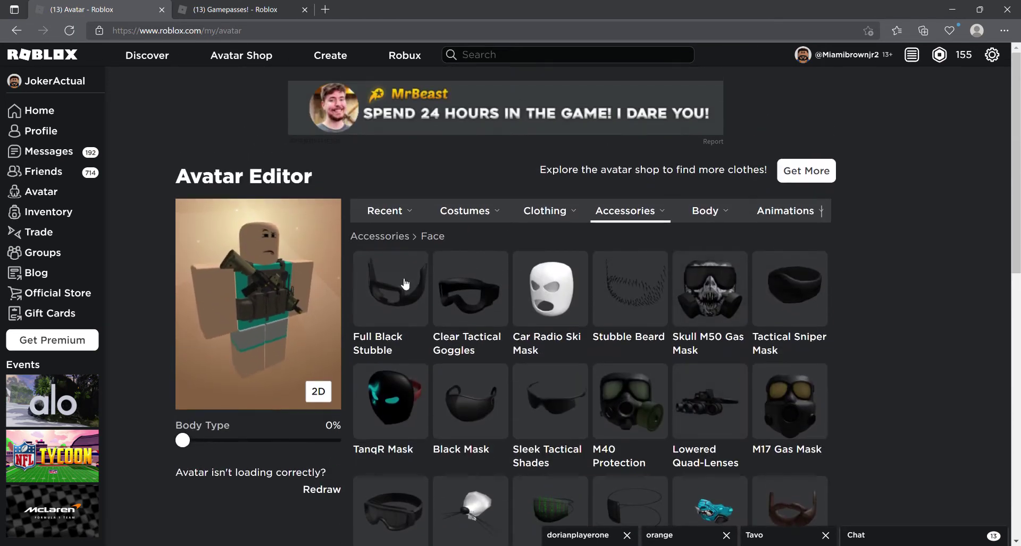
mouse_move(632, 220)
left_click(449, 242)
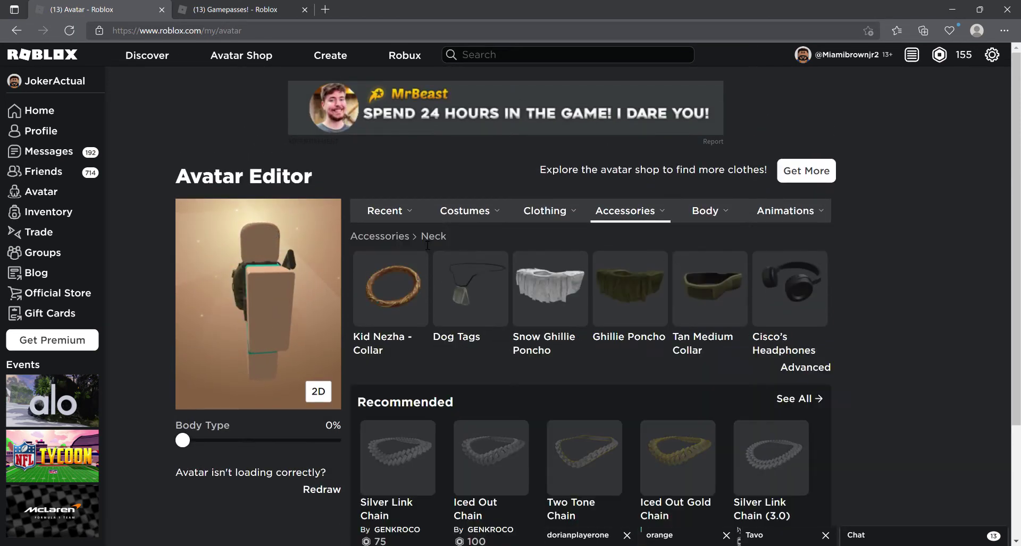
mouse_move(641, 209)
left_click(479, 242)
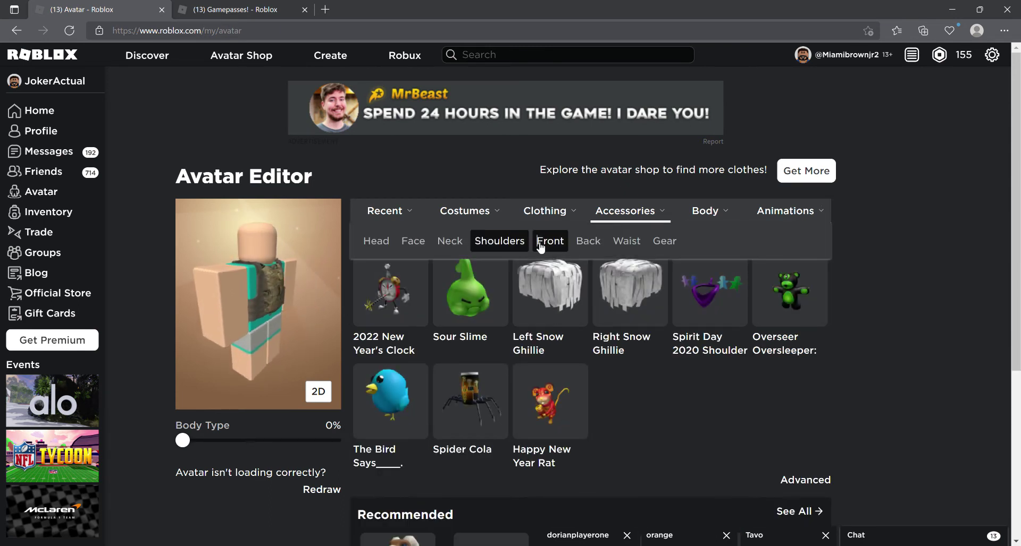
Remove the Front accessories Modular Pouches (Tan), Modular Plate Carrier (Tan) and Spec-Ops CR-L 4 [Front]
left_click(540, 244)
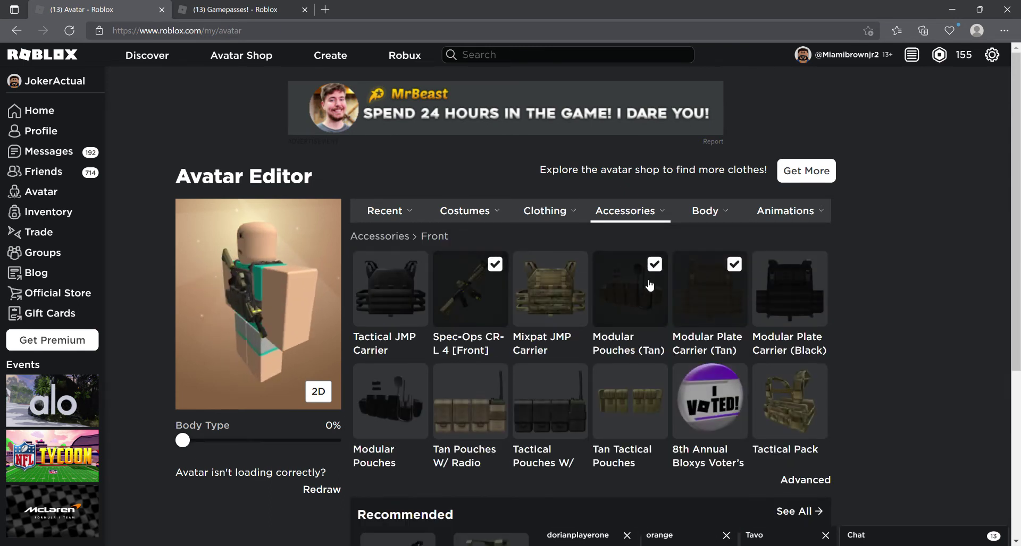
left_click(630, 289)
left_click(678, 290)
left_click(457, 290)
Check the Back, Waist and Gear accessories, and take off the Mixpat Sleek Hydration item worn on the back
mouse_move(611, 219)
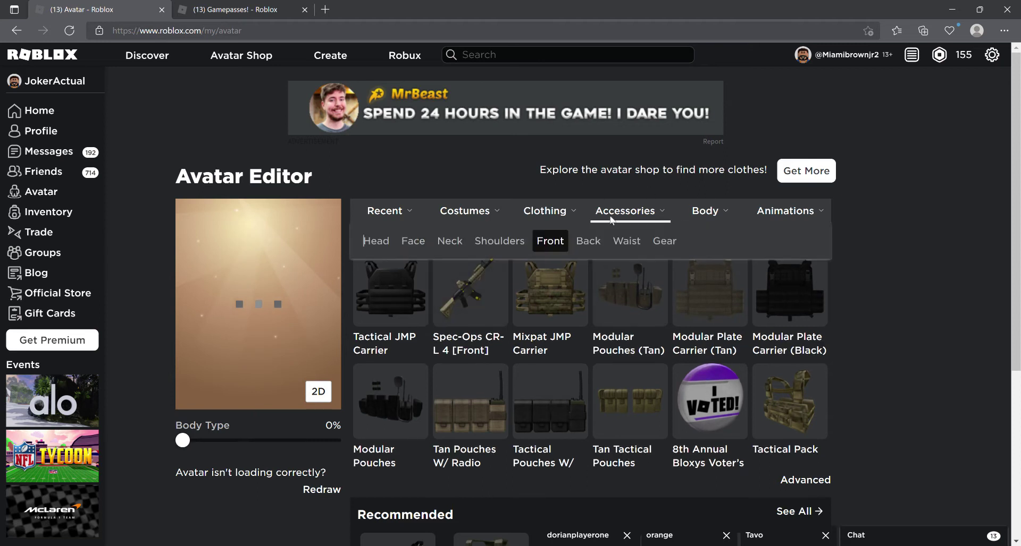
left_click(600, 245)
mouse_move(657, 211)
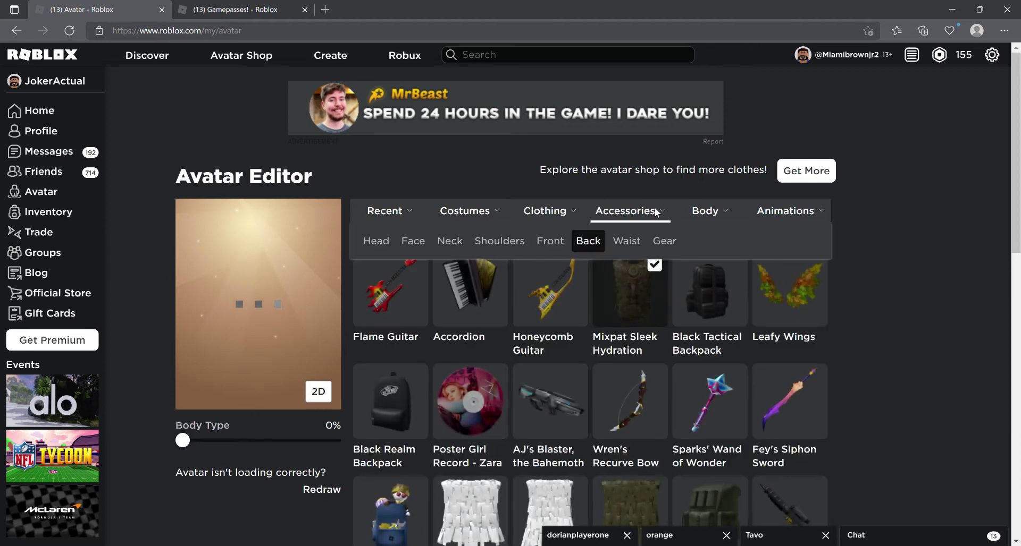
left_click(630, 241)
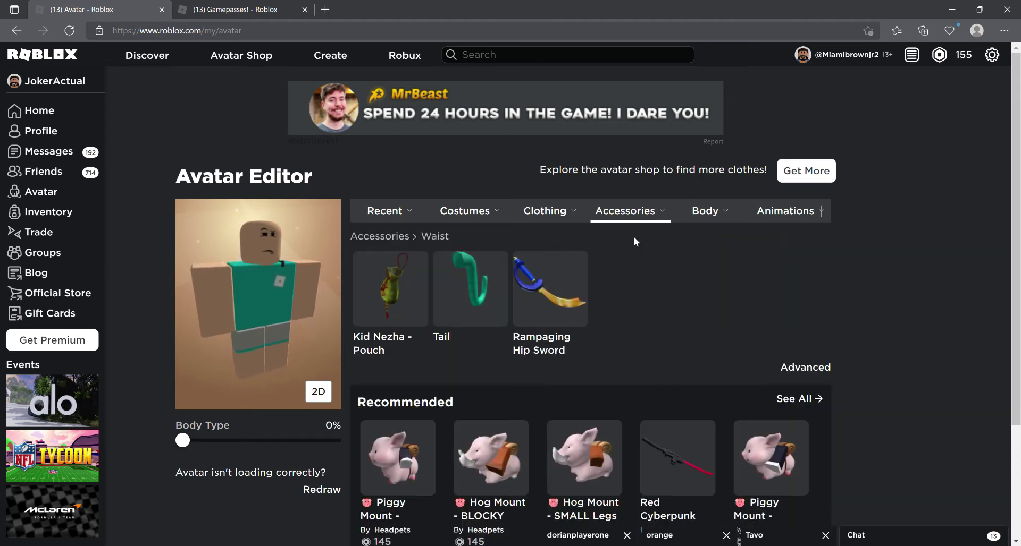
left_click(660, 239)
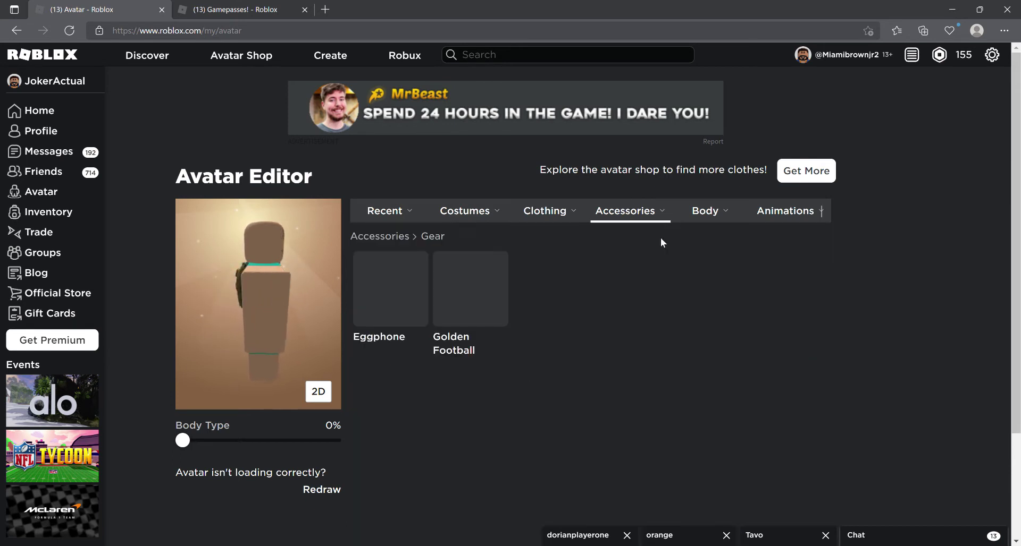
mouse_move(624, 215)
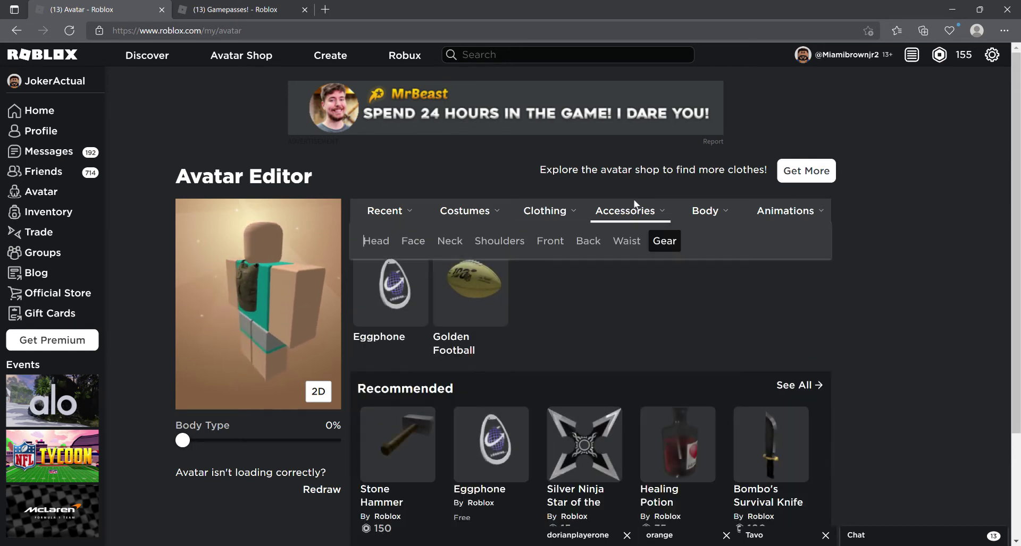
left_click(588, 240)
left_click(617, 292)
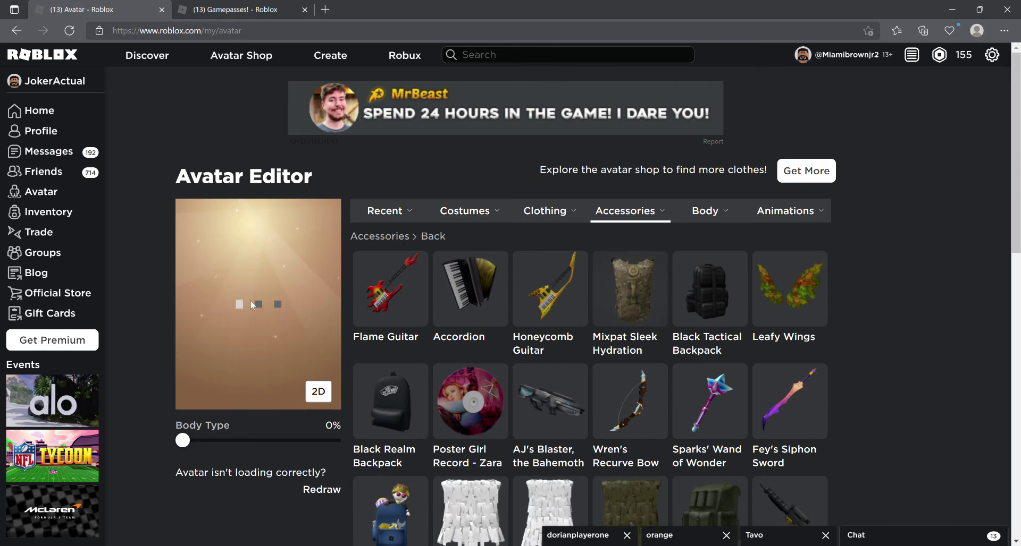
Display the available faces among the avatar's body options
mouse_move(683, 223)
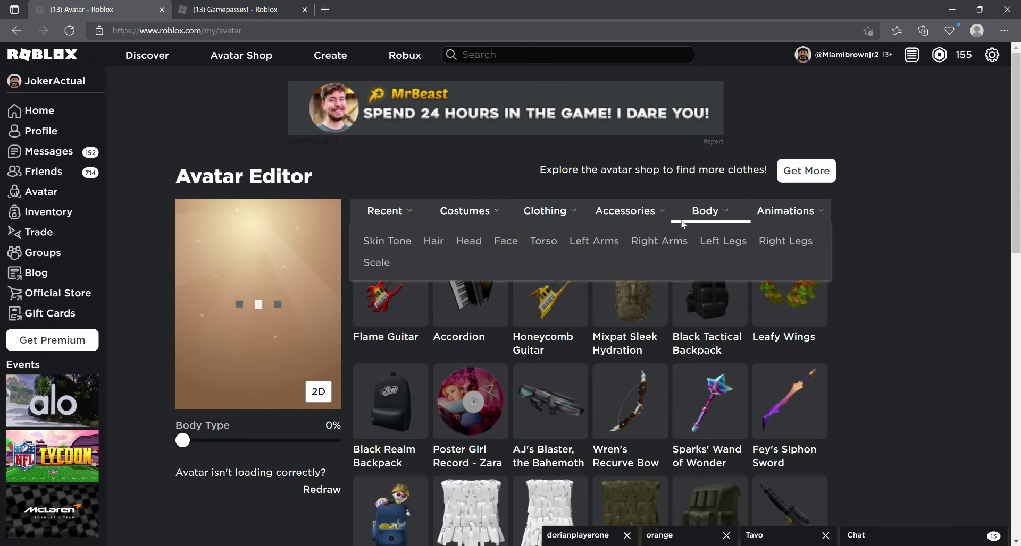
left_click(500, 241)
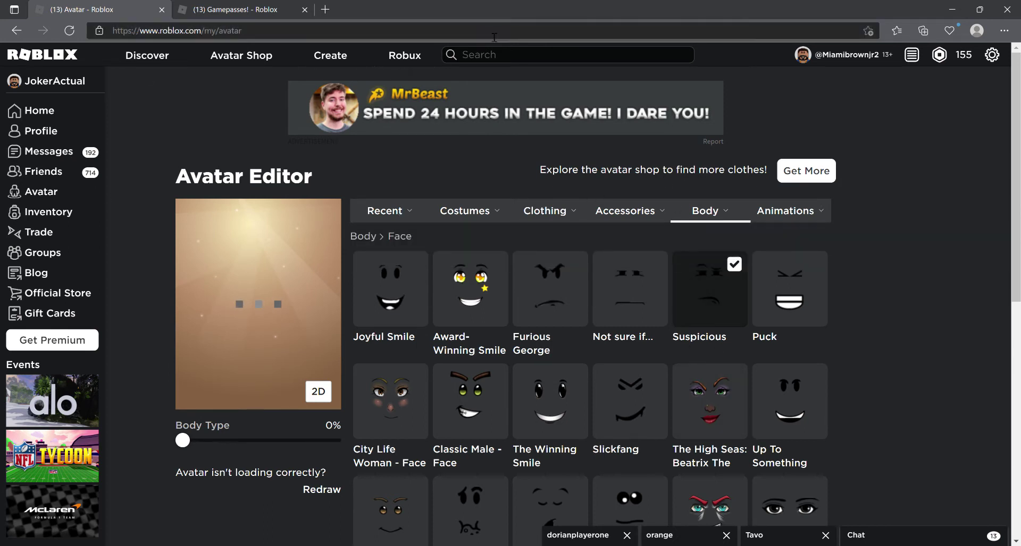
Search the Avatar Shop for "John Wick" and look through the results
left_click(490, 55)
type("John Wick")
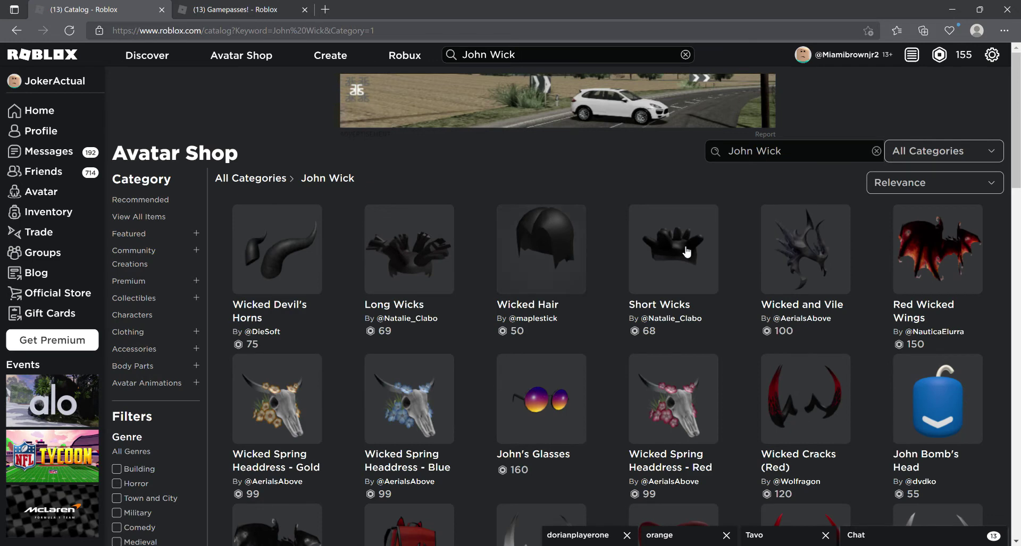
scroll(734, 232, "down", 1)
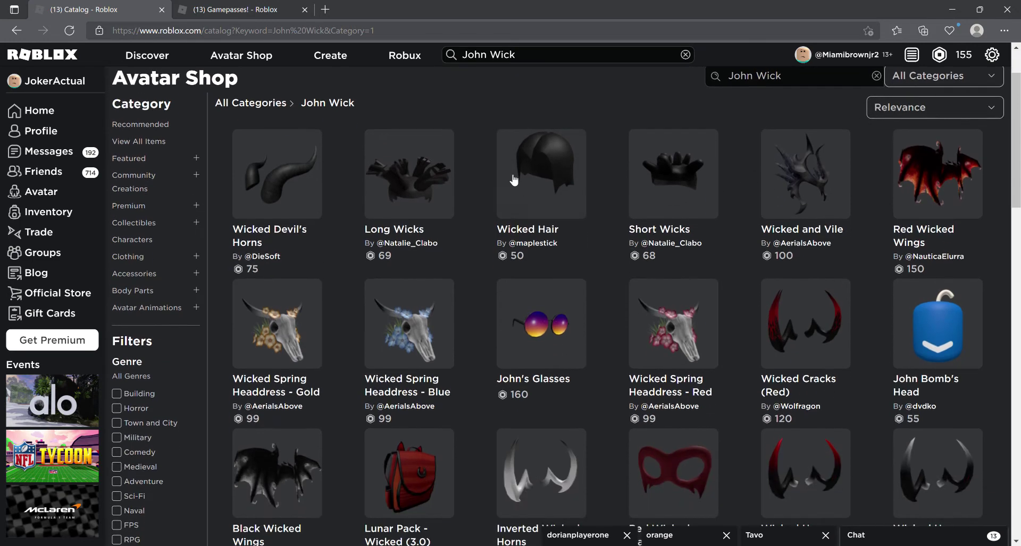
Try on the Wicked Hair item and rotate the avatar preview to inspect it
left_click(553, 195)
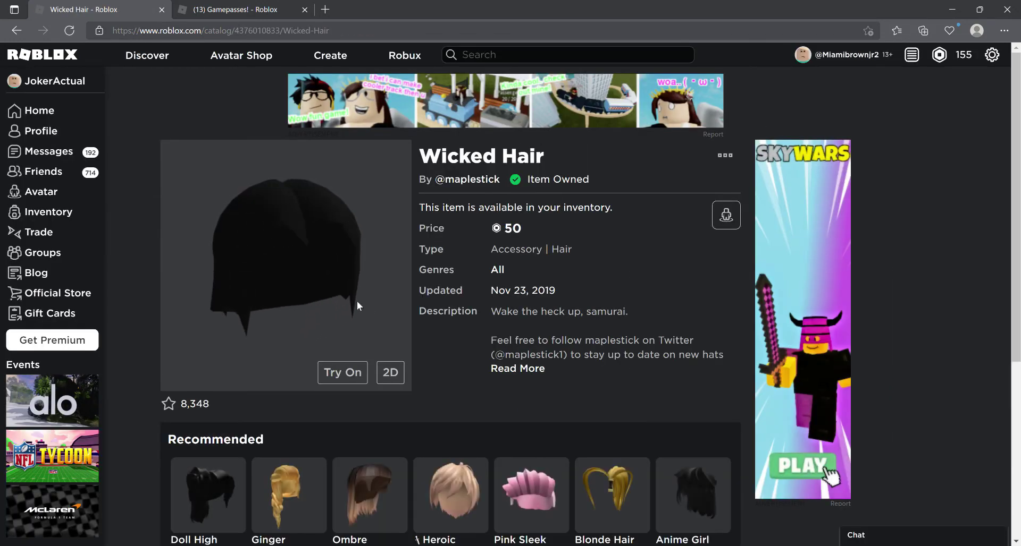
left_click(360, 375)
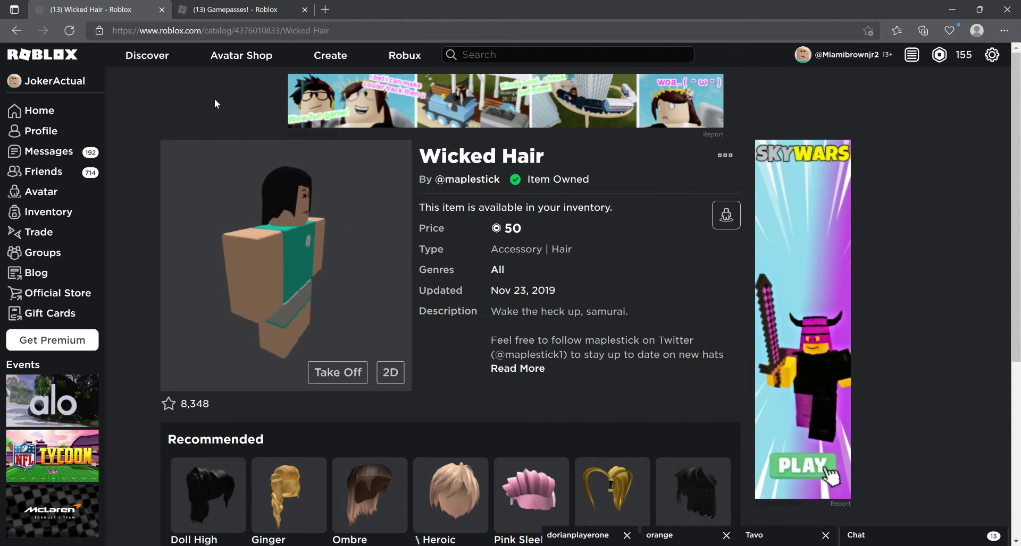
left_click_drag(270, 208, 351, 187)
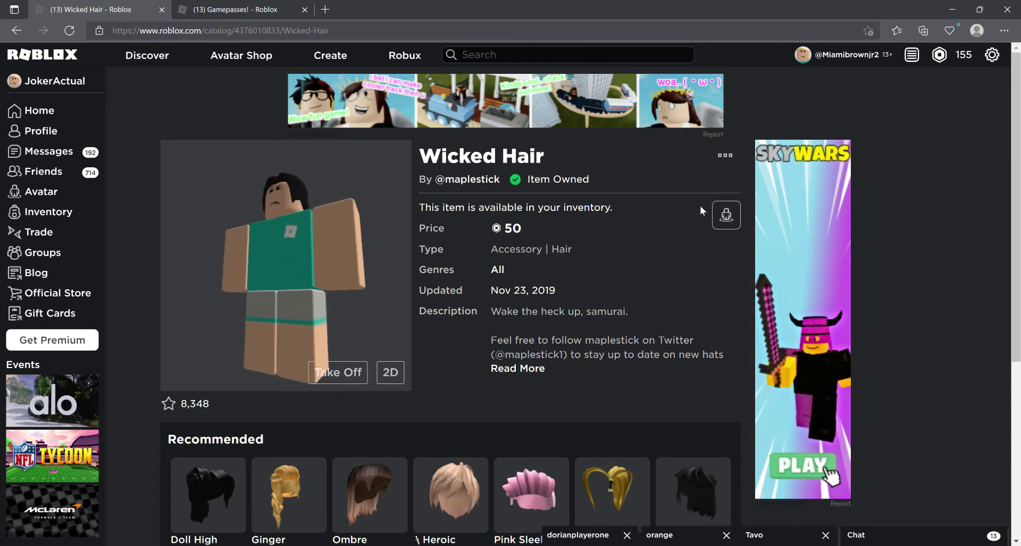
Return to the John Wick search results and filter them to the Clothing category
key("alt+Left")
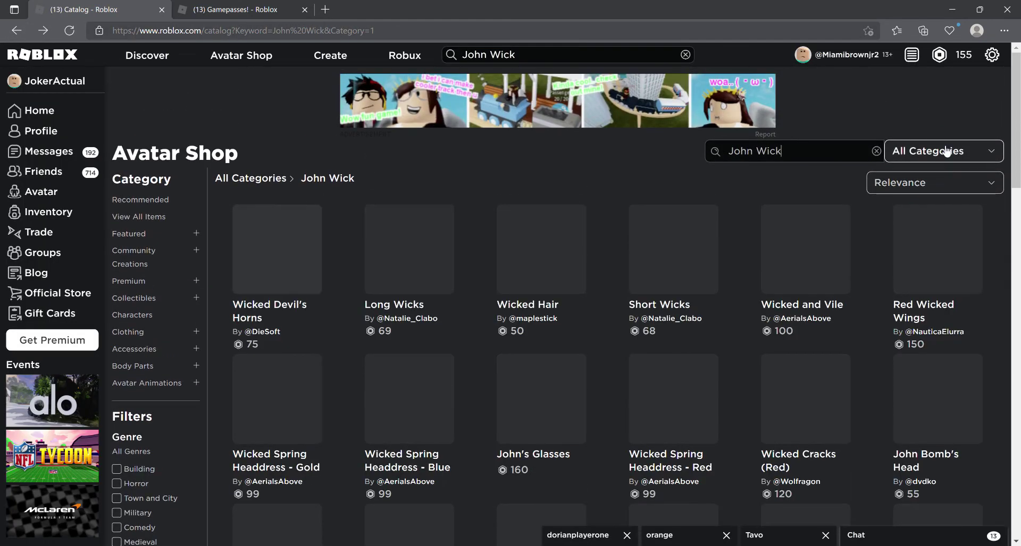
left_click(947, 152)
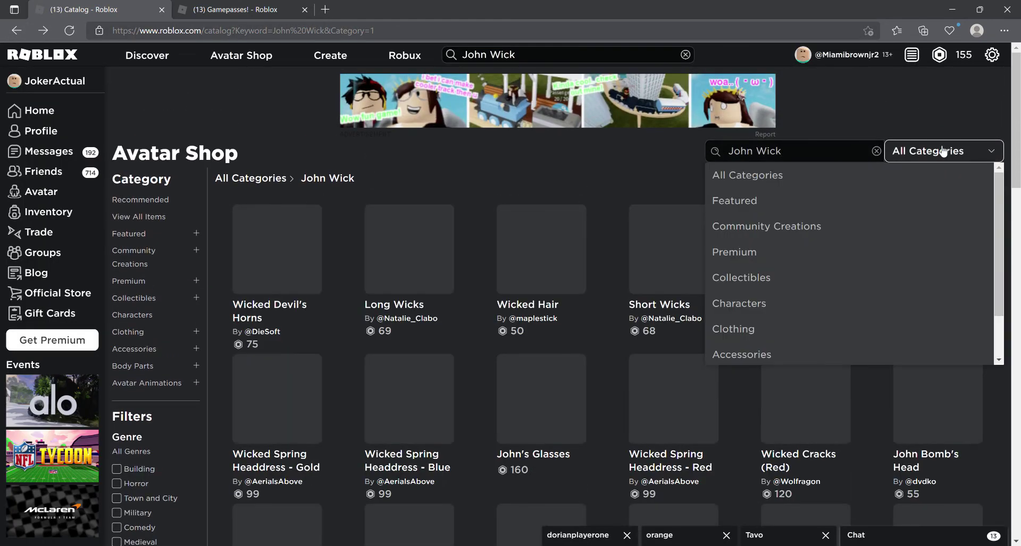
left_click(757, 335)
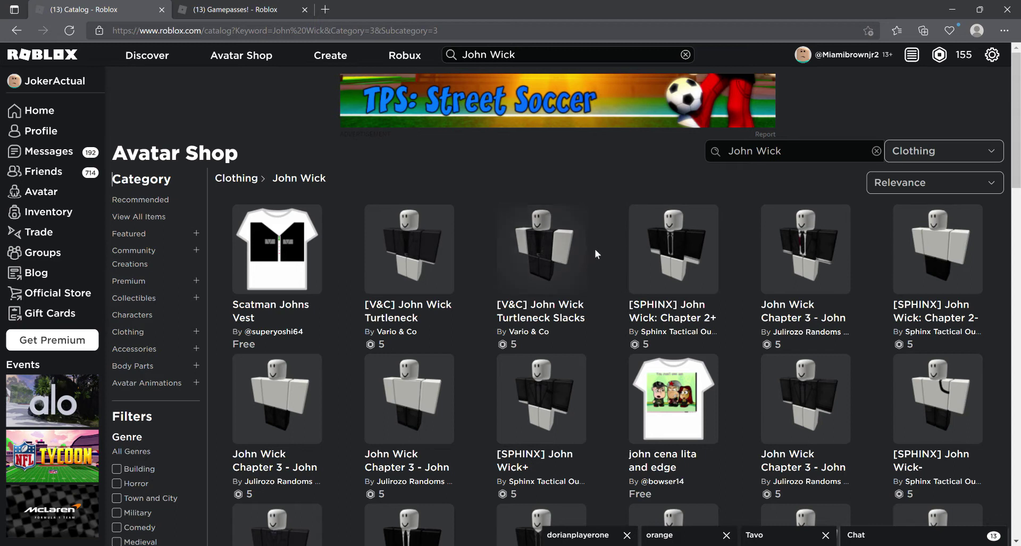
View the [SPHINX] John Wick: Chapter 2+ shirt's details and return to the clothing results
left_click(695, 244)
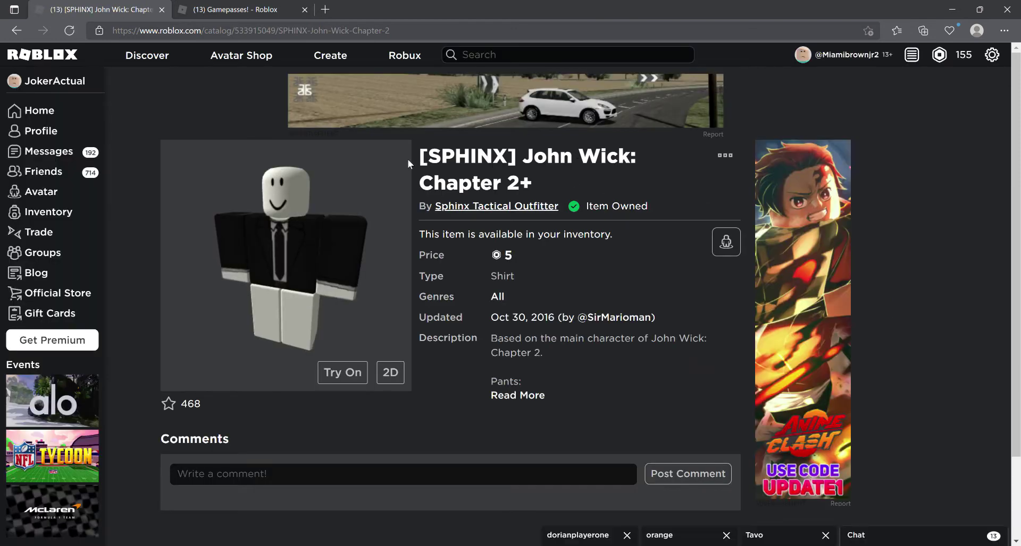
key("alt+Left")
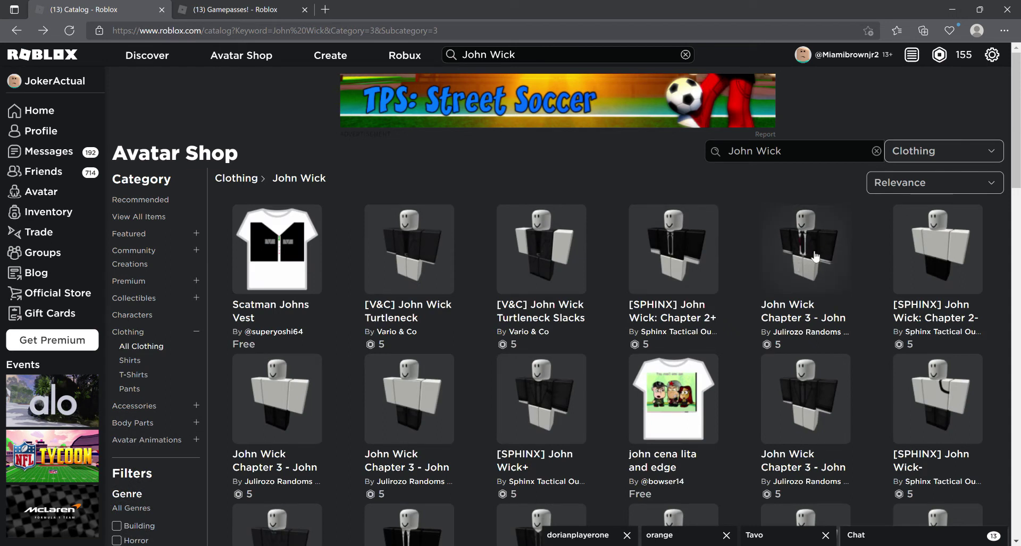
Open the [SPHINX] John Wick: Chapter 2- pants, go to the avatar editor and put on the matching [SPHINX] John Wick shirt
left_click(964, 260)
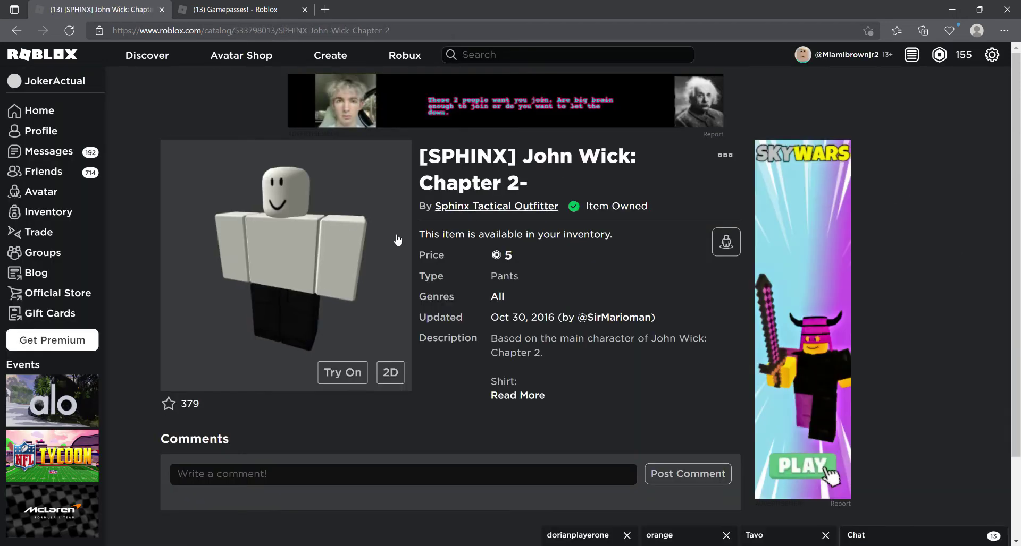
left_click(726, 242)
mouse_move(554, 213)
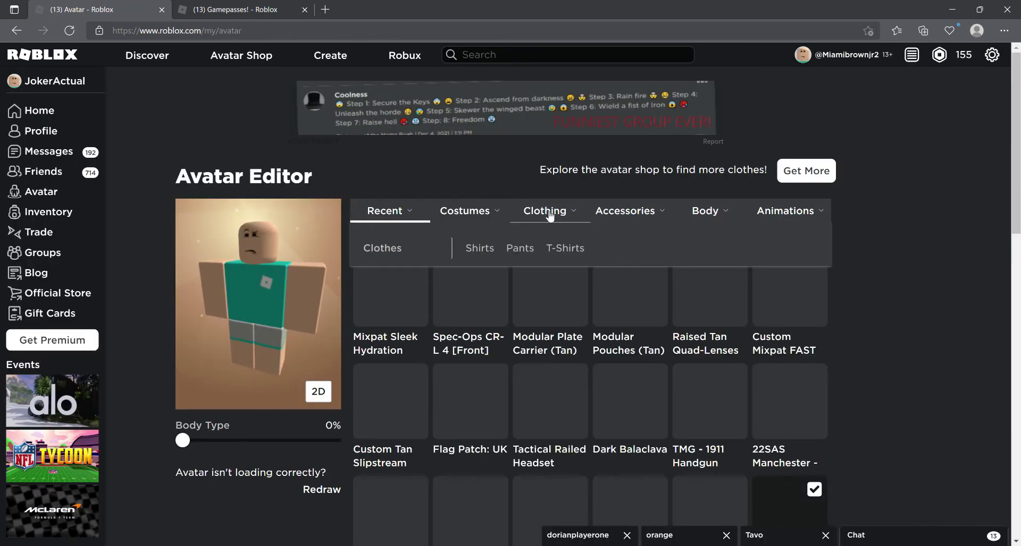
left_click(482, 250)
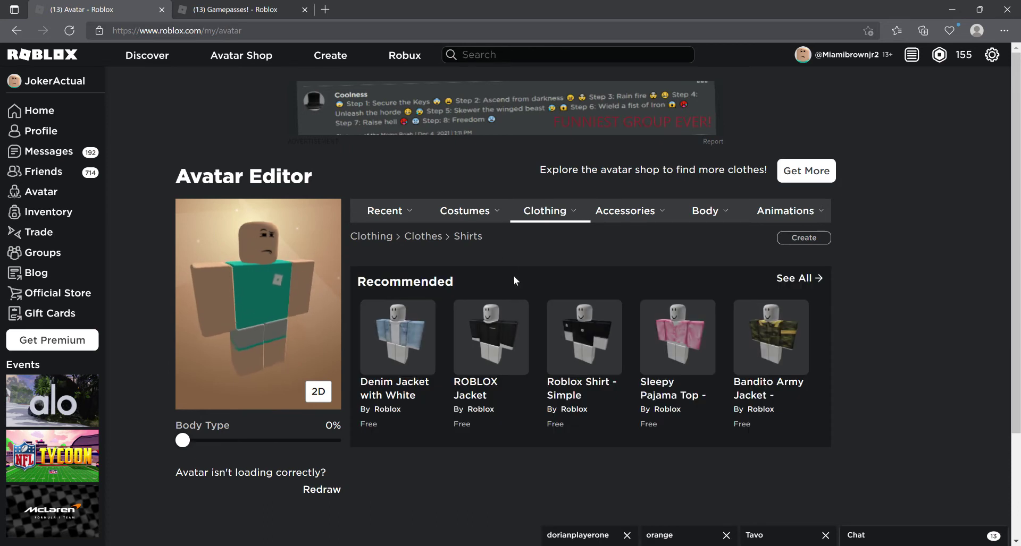
mouse_move(547, 216)
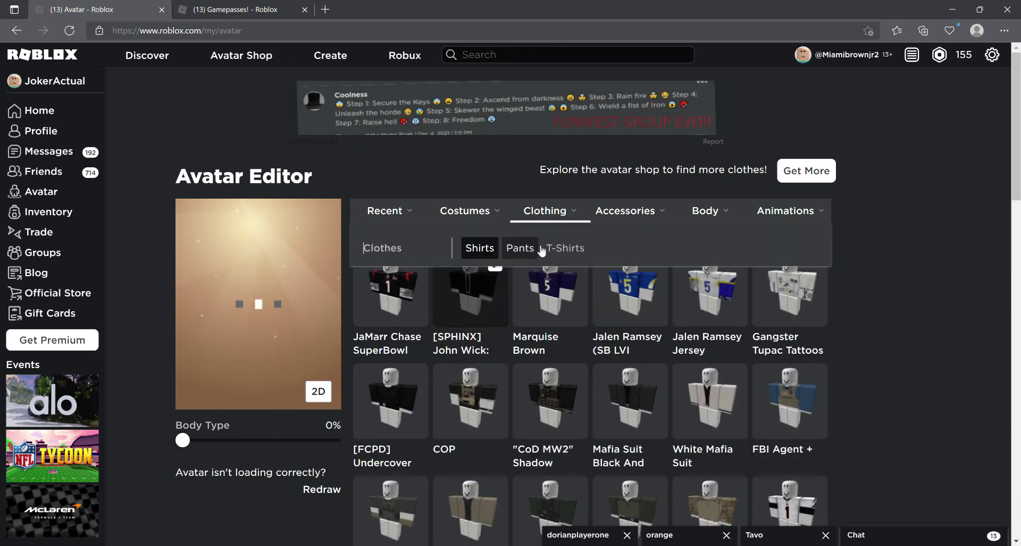
Put the [SPHINX] John Wick pants on the avatar from the owned pants
left_click(524, 248)
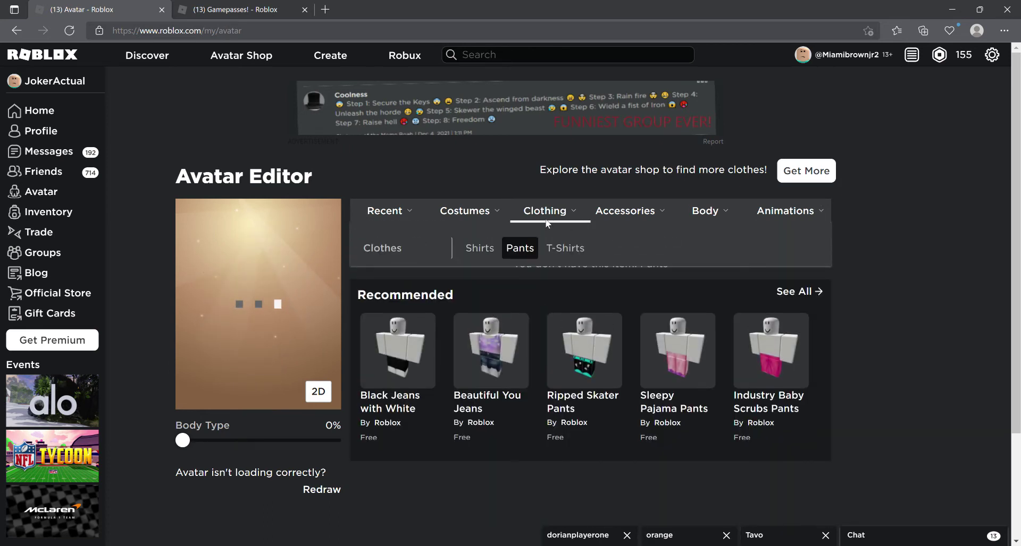
left_click(528, 247)
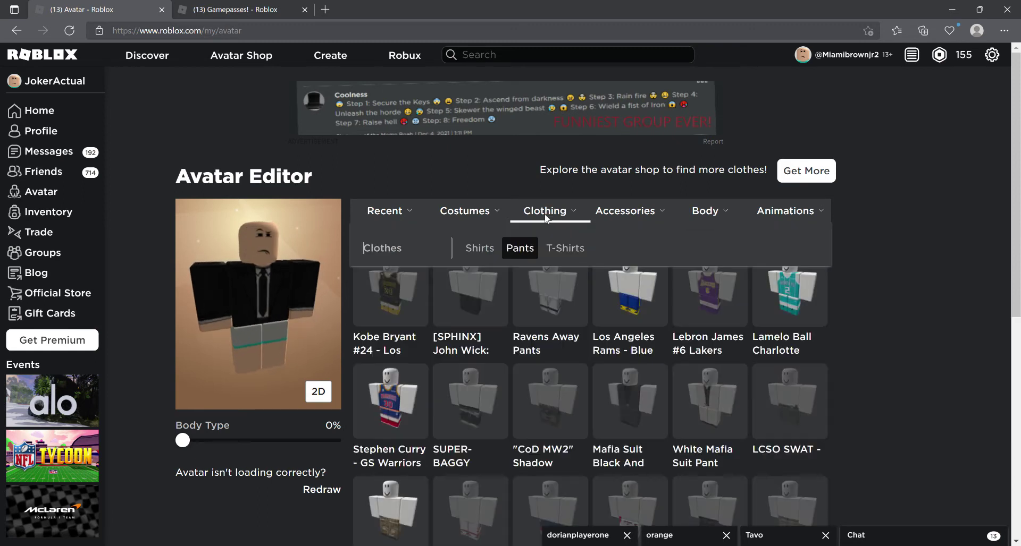
left_click(470, 324)
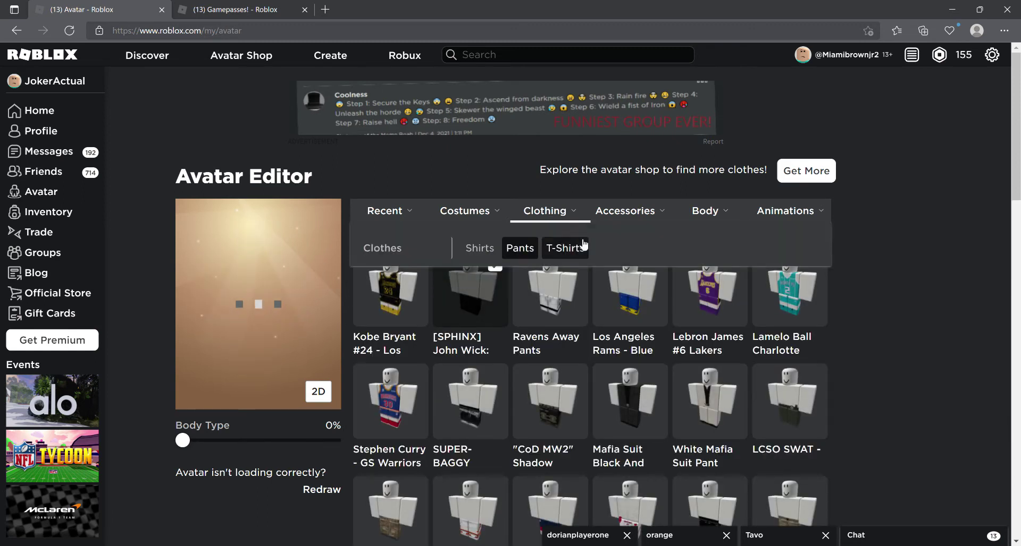
Look through the owned T-shirts for something that suits the suit outfit
left_click(583, 246)
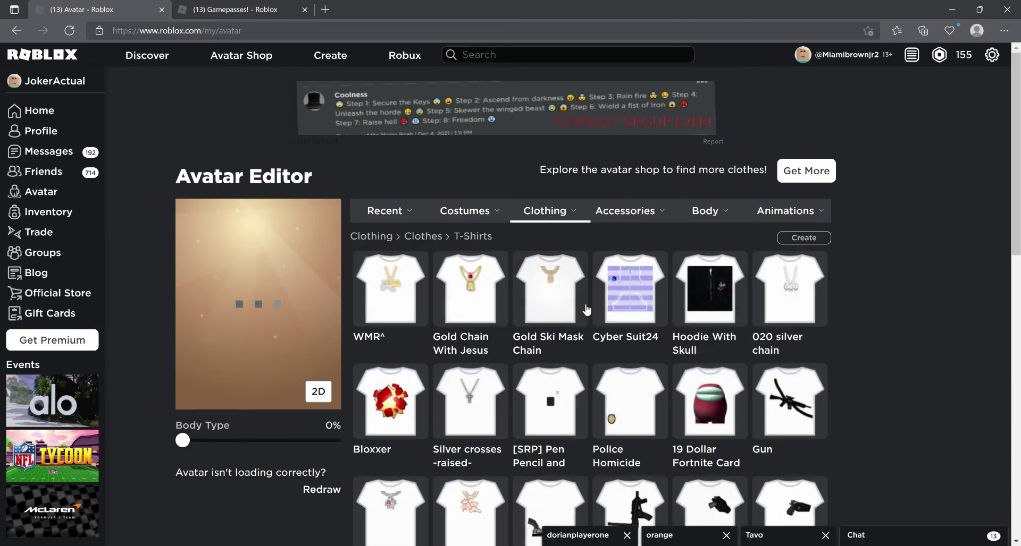
scroll(587, 310, "down", 3)
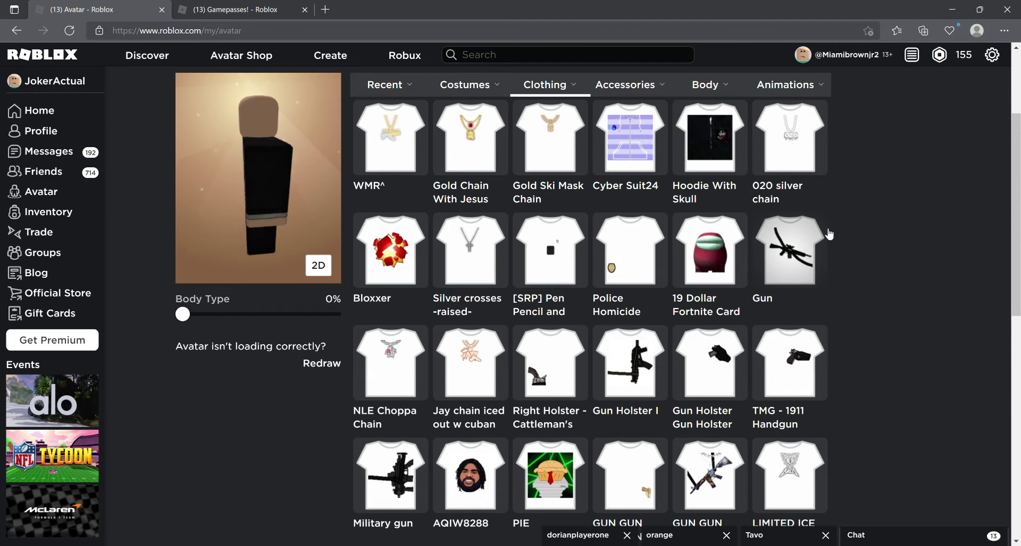
scroll(828, 234, "up", 3)
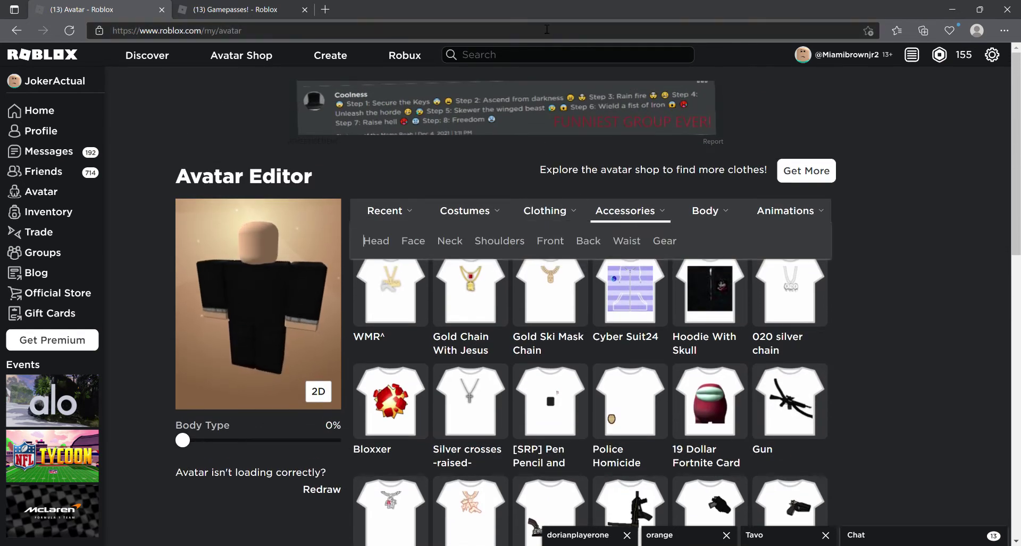
Search the Avatar Shop for "bullet holes" and filter the results to the Clothing category
left_click(580, 58)
type("b")
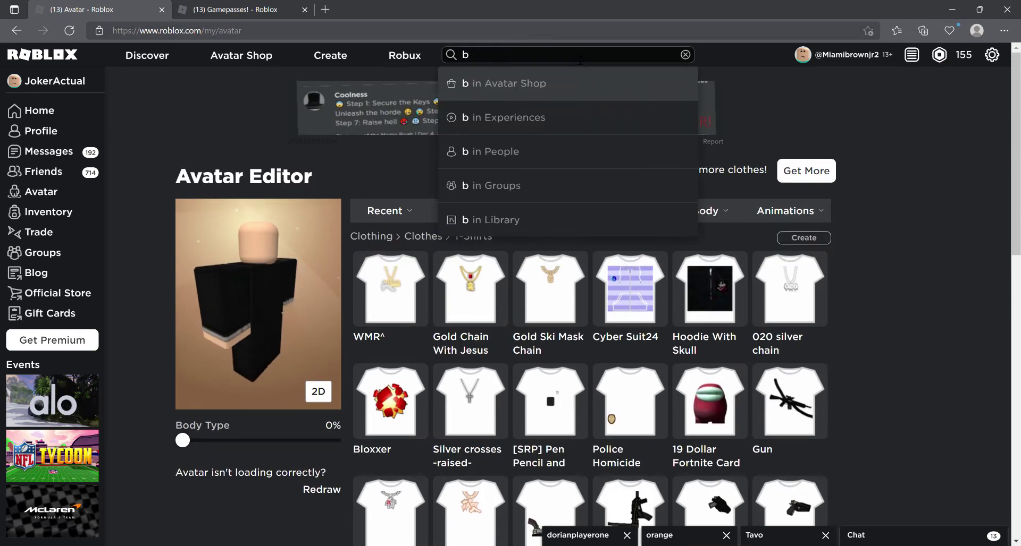
type("ullet ")
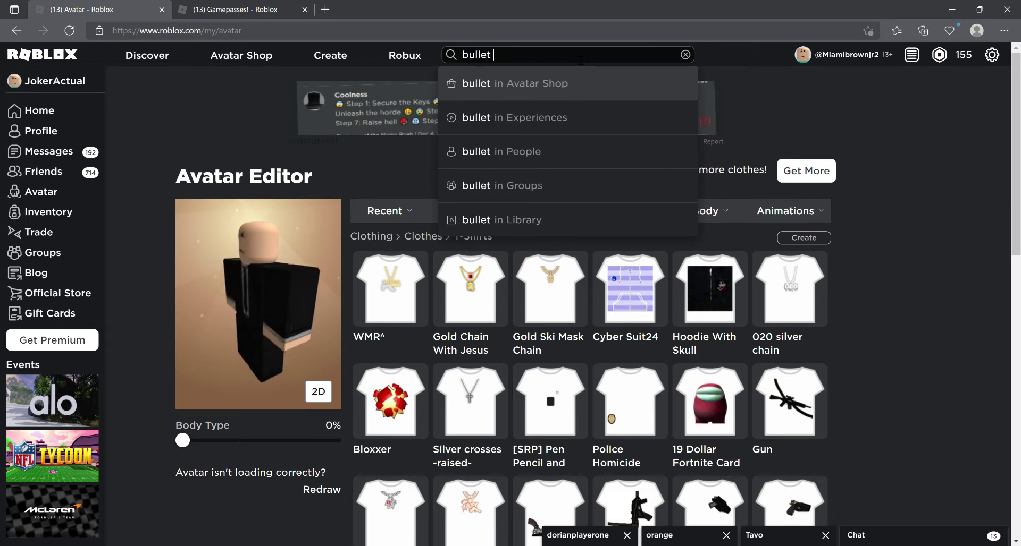
type("holes")
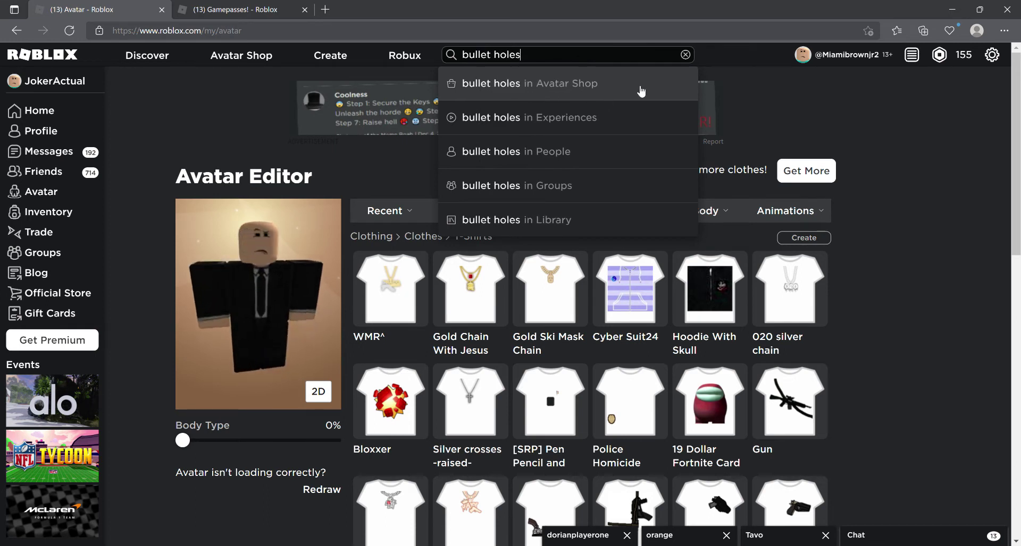
left_click(641, 87)
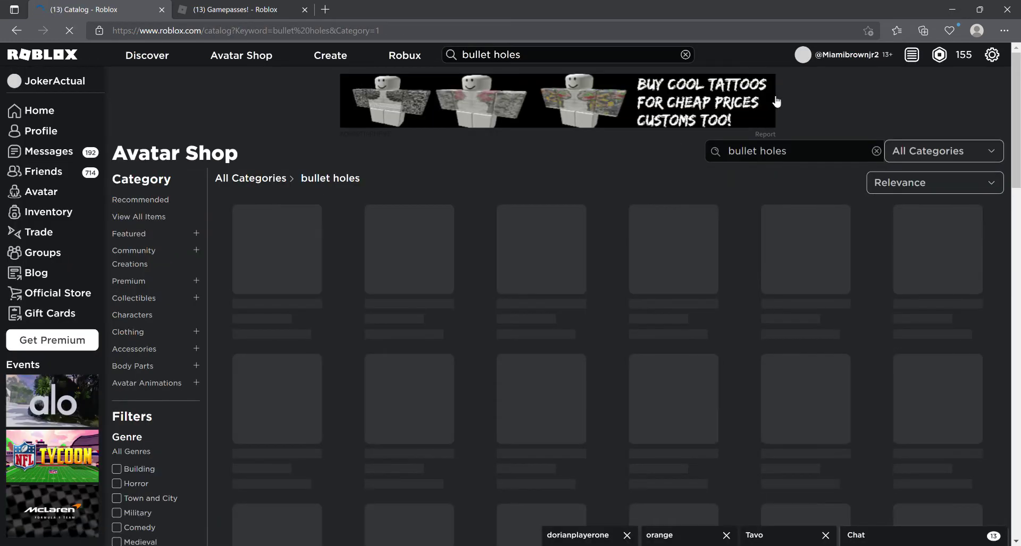
left_click(931, 156)
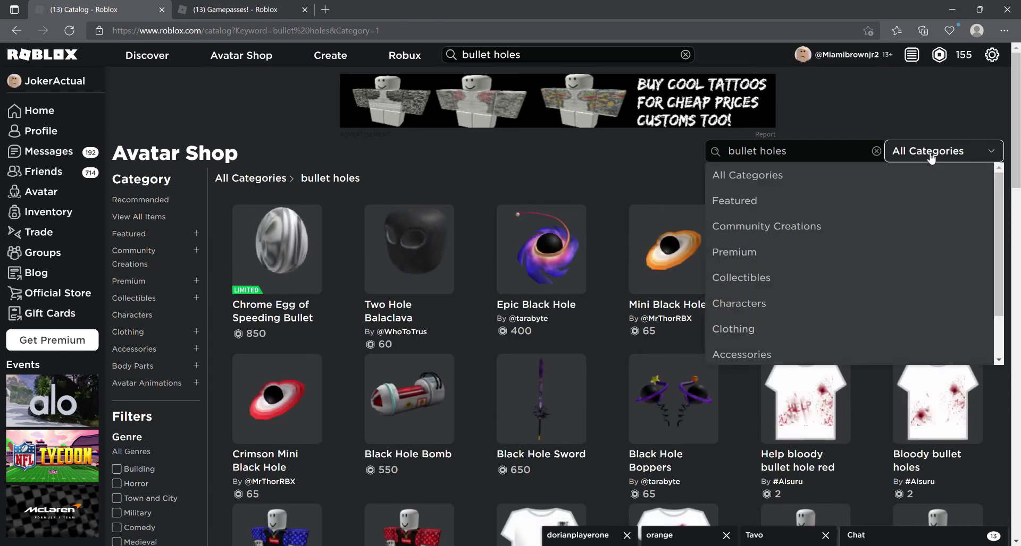
left_click(778, 333)
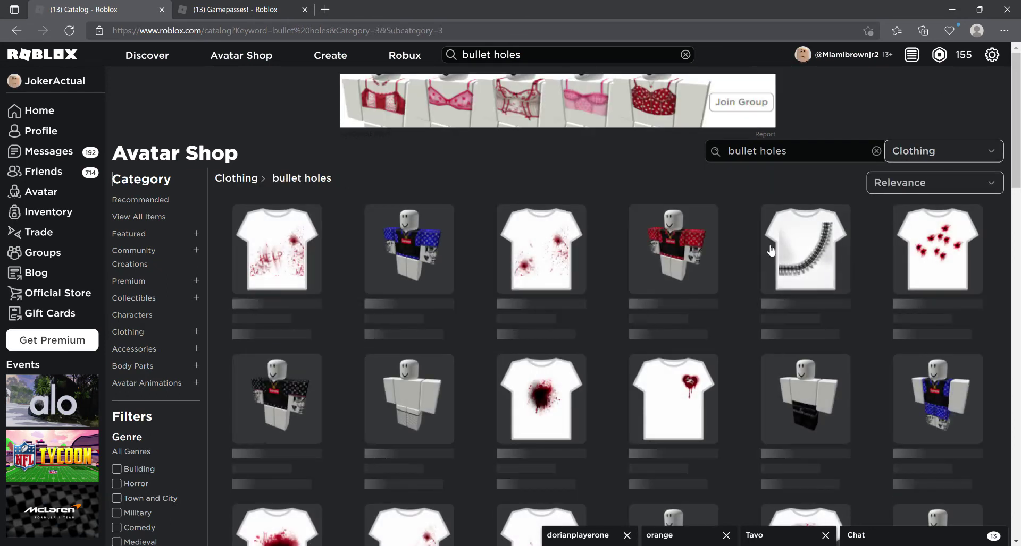
Buy the "tw !¡ blood crime scene gun shot bullet hole vamp" T-shirt for 4 Robux
scroll(603, 424, "down", 3)
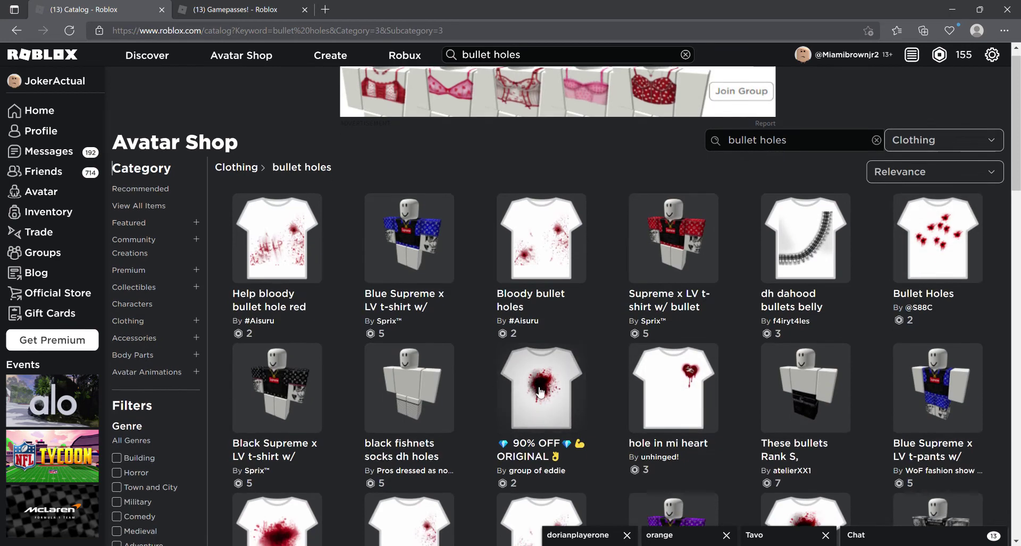
scroll(614, 407, "down", 2)
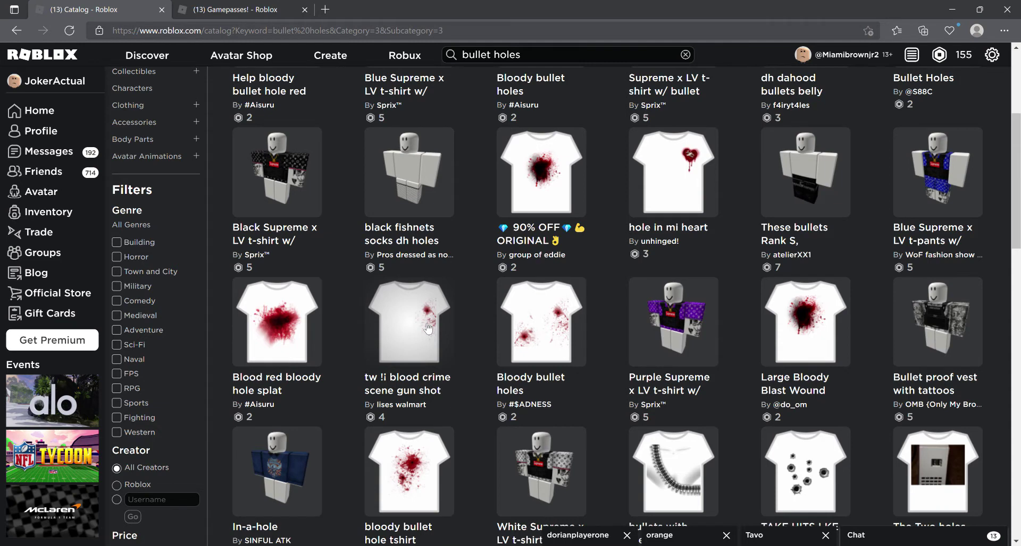
left_click(429, 328)
left_click(686, 243)
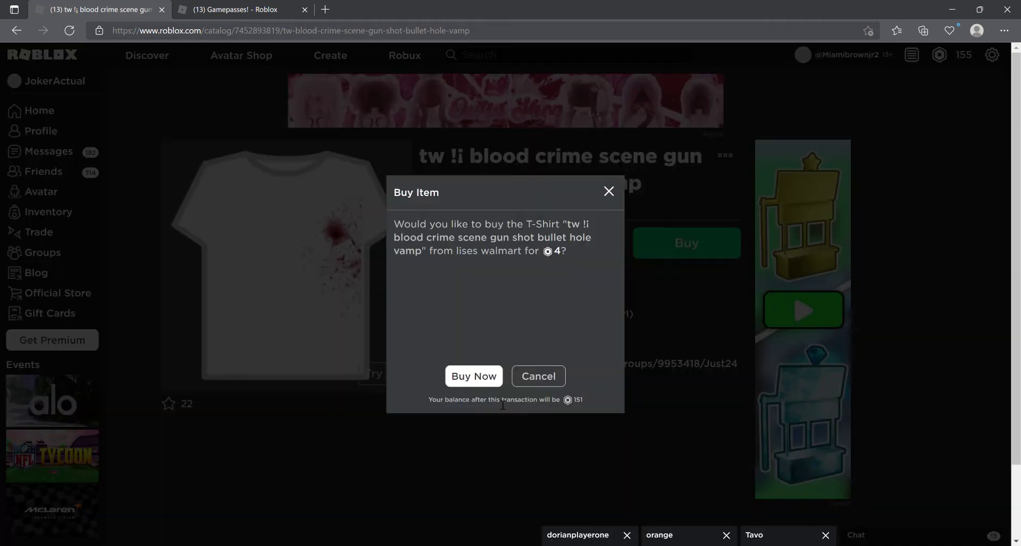
left_click(474, 376)
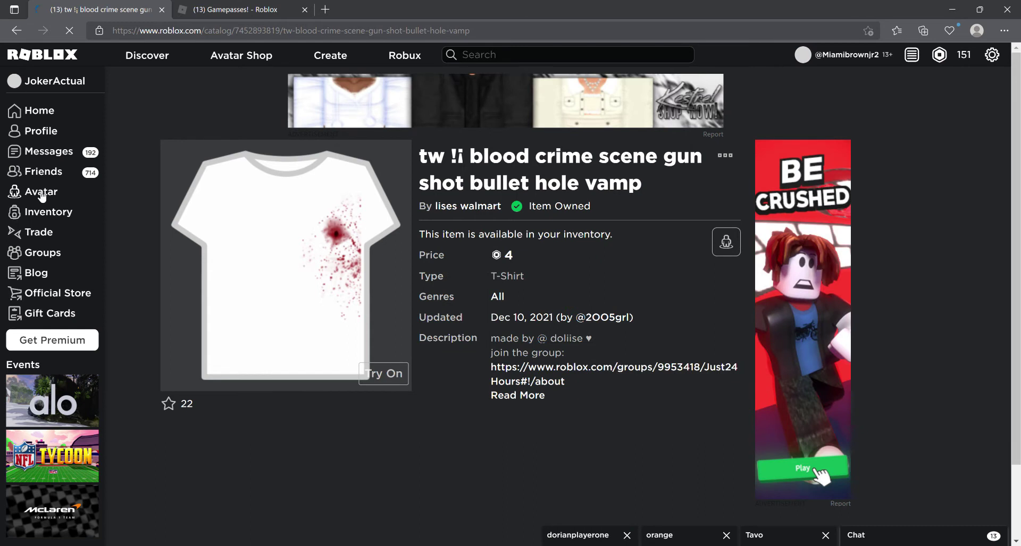
Return to the avatar editor and put on the newly bought blood crime scene T-shirt
left_click(41, 194)
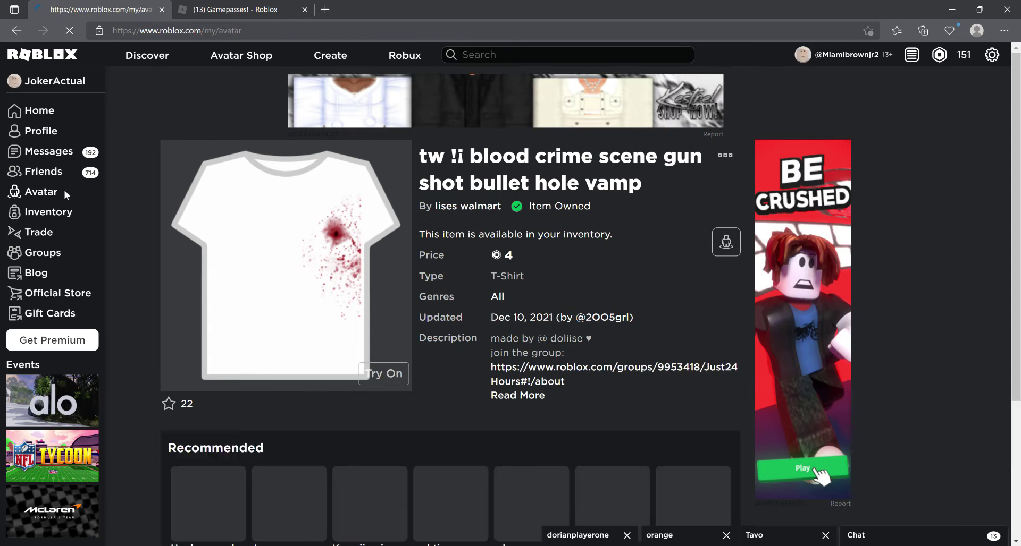
mouse_move(543, 212)
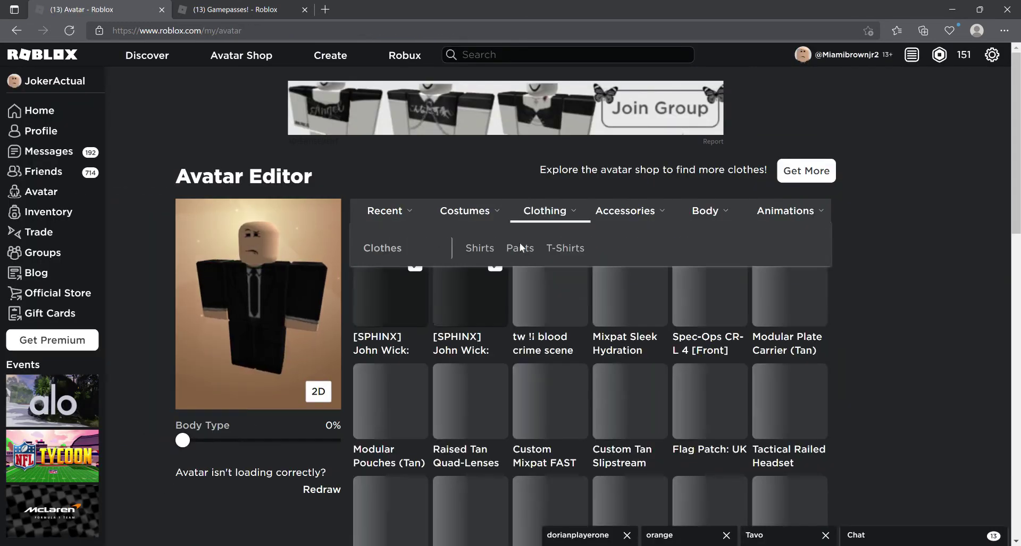
left_click(563, 299)
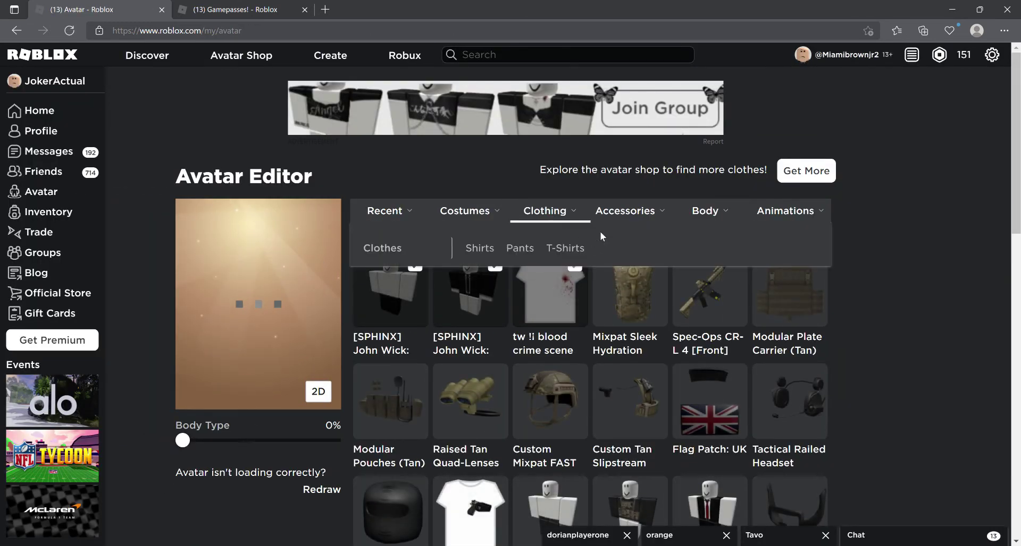
Look through the owned head accessories in the avatar editor
mouse_move(600, 237)
left_click(376, 240)
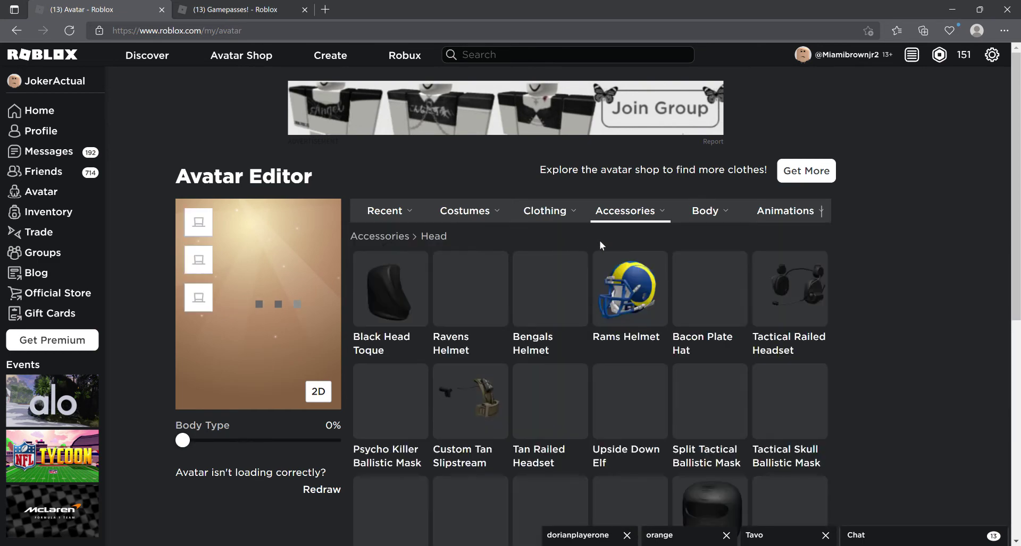
scroll(659, 156, "down", 5)
scroll(659, 156, "up", 5)
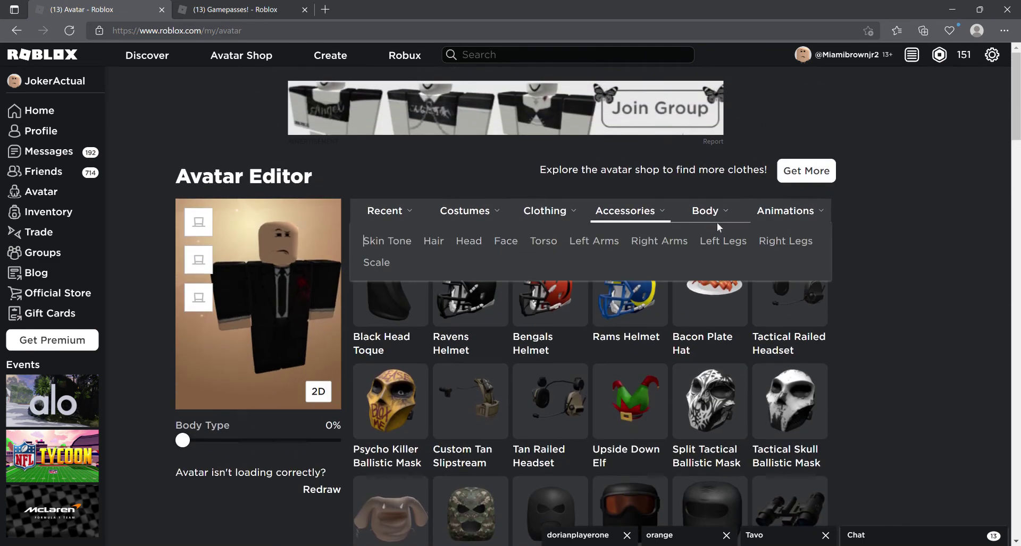
Put the Wicked Hair on the avatar and rotate the preview to check it
mouse_move(707, 211)
left_click(433, 241)
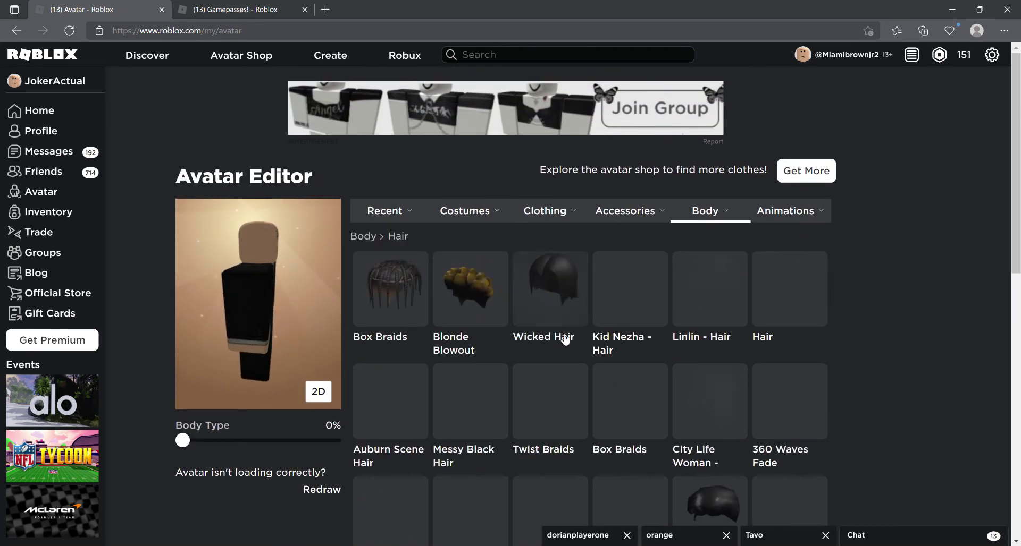
left_click(558, 296)
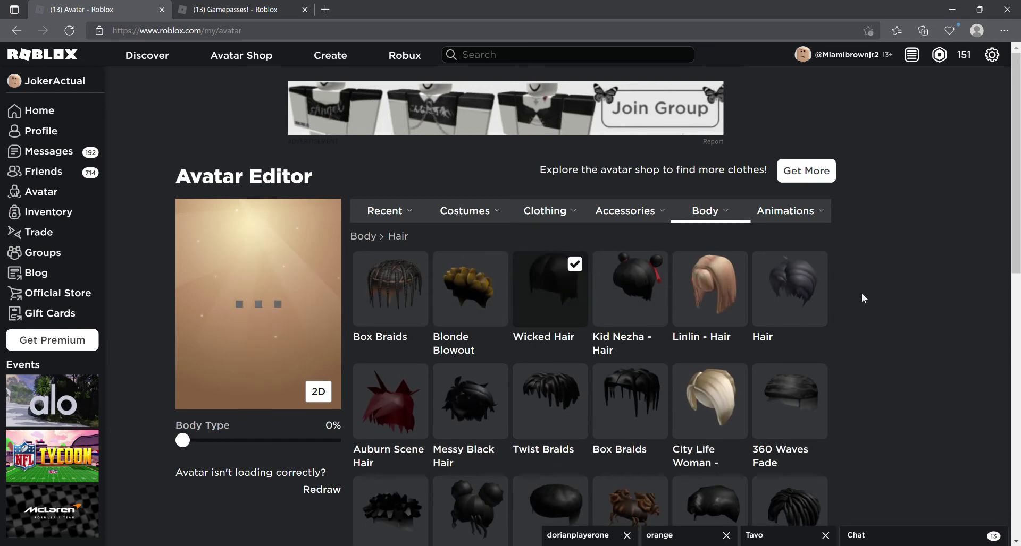
left_click_drag(276, 309, 276, 347)
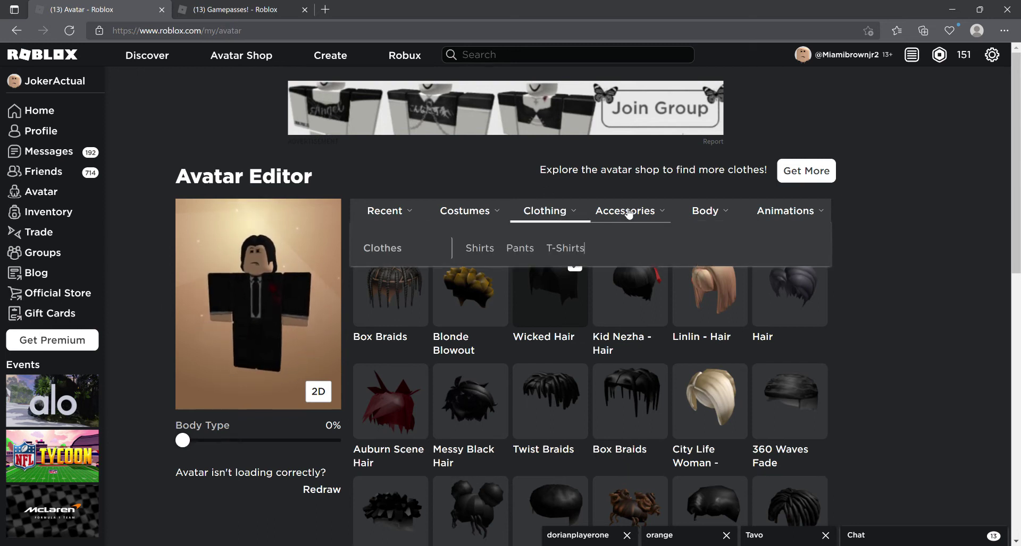
Put the Full Black Stubble face accessory on the avatar
left_click(500, 241)
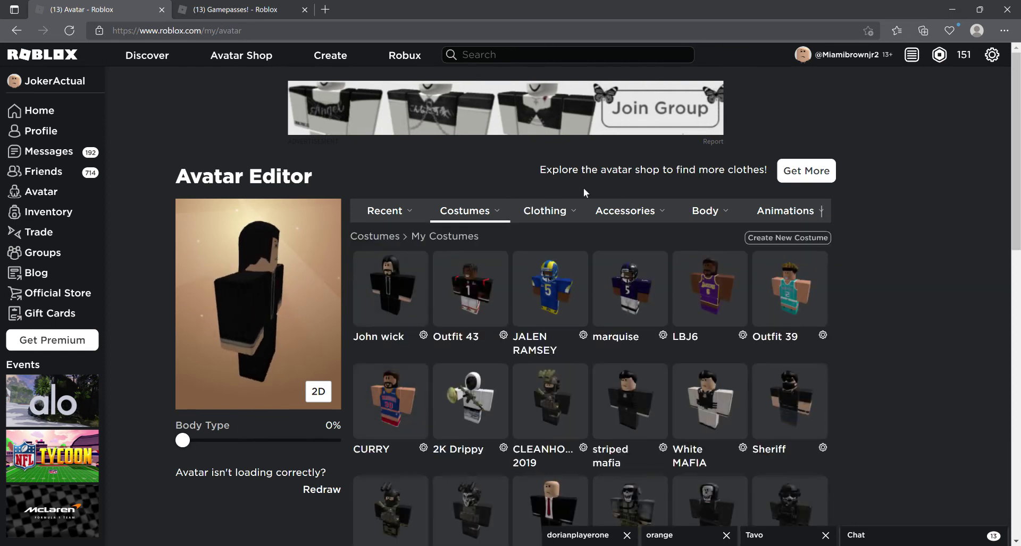
mouse_move(628, 210)
left_click(412, 236)
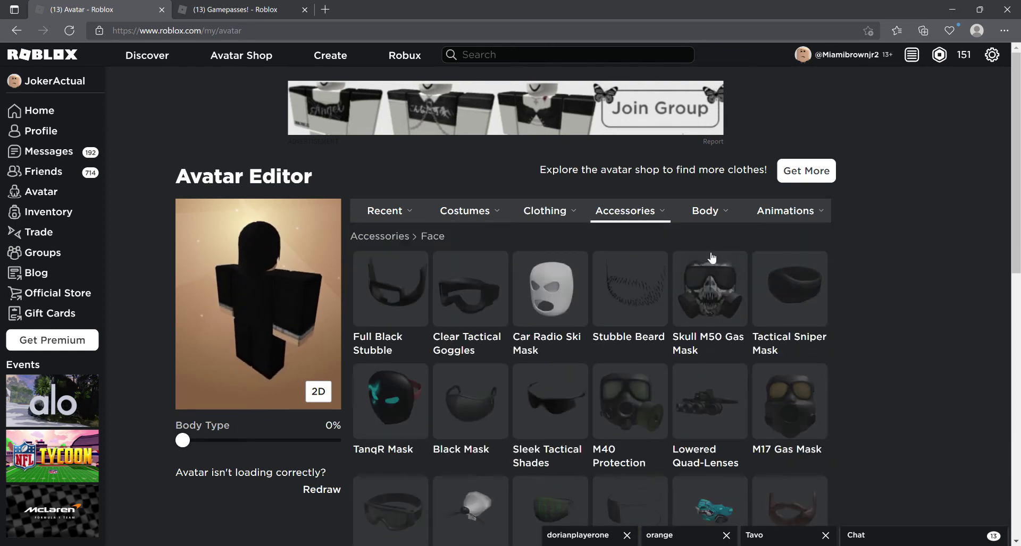
left_click(408, 277)
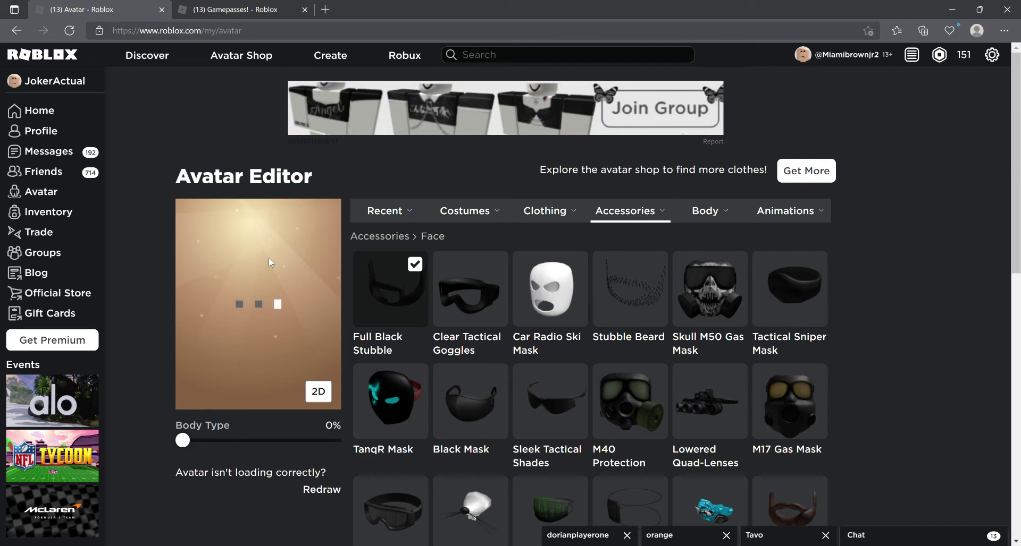
Look over the other face accessories and rotate the avatar preview to inspect the finished outfit
scroll(524, 294, "down", 5)
scroll(526, 298, "up", 4)
scroll(529, 302, "down", 1)
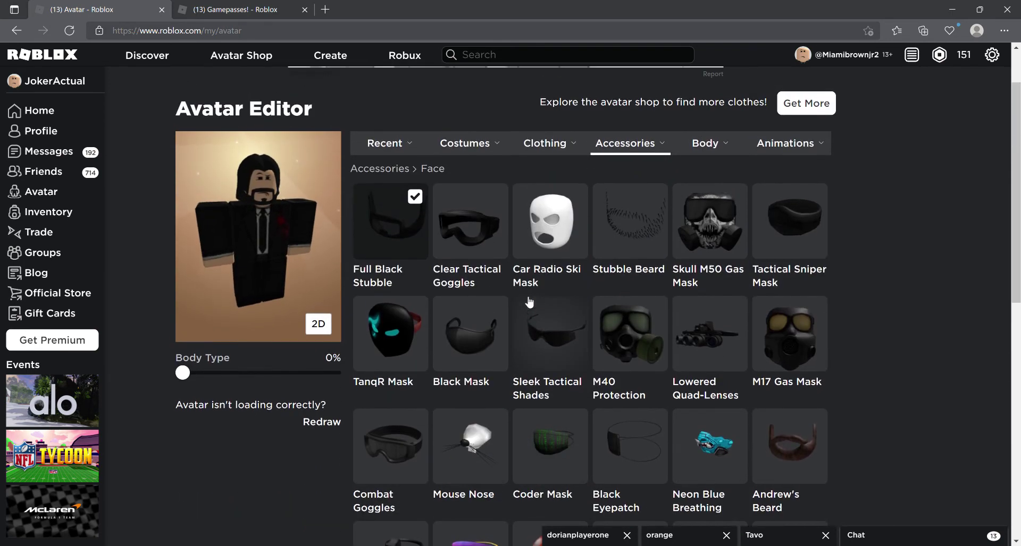
scroll(529, 302, "up", 1)
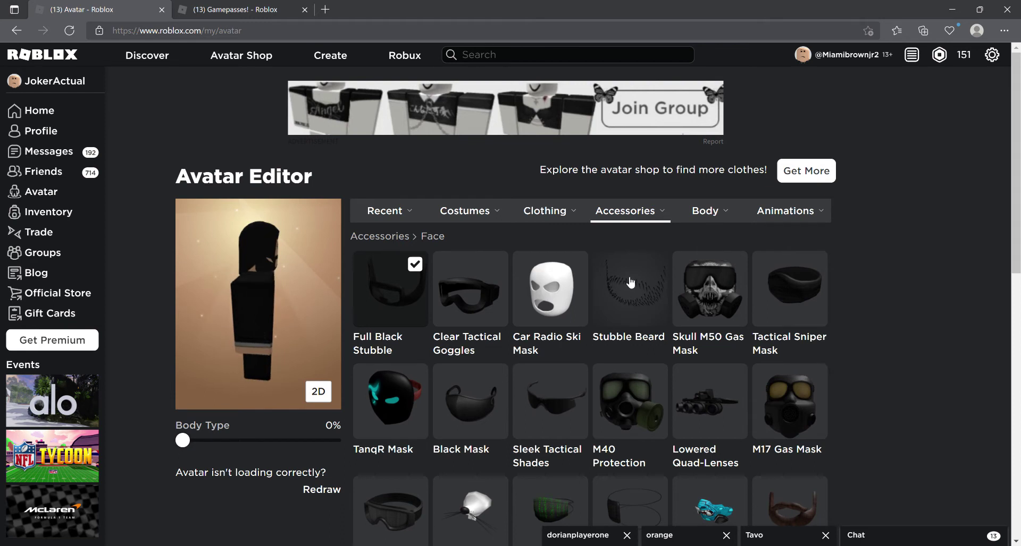
scroll(631, 283, "down", 2)
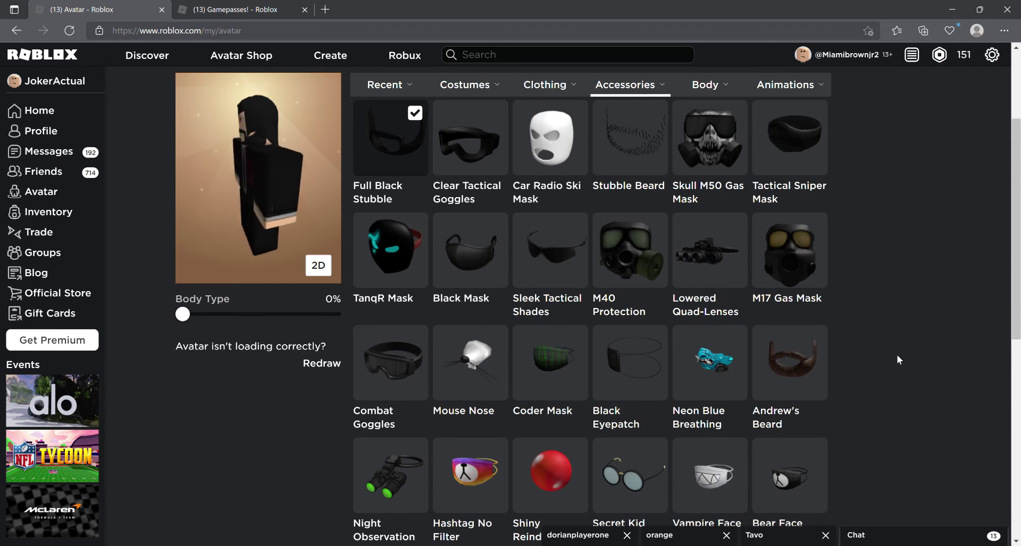
left_click_drag(283, 177, 304, 132)
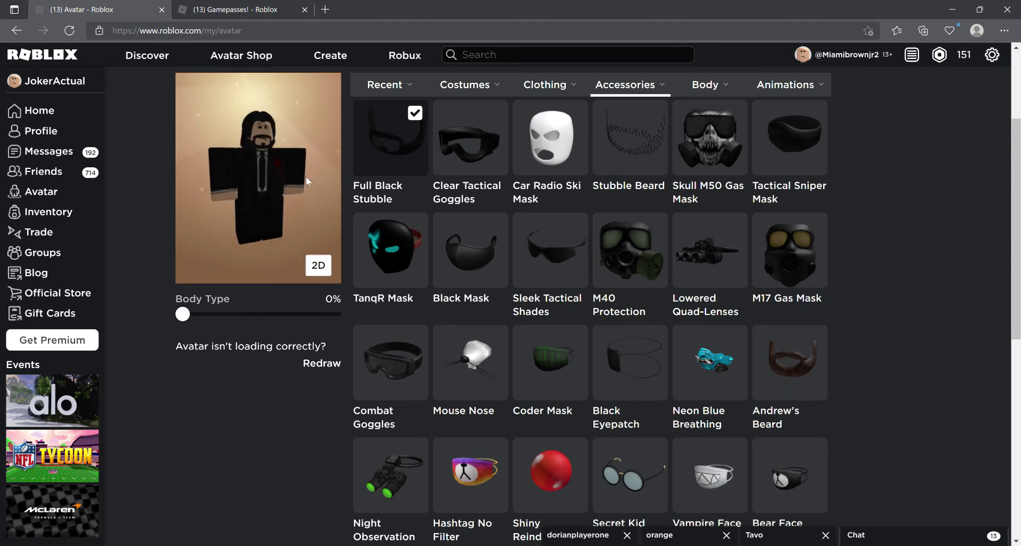
left_click(551, 88)
left_click(465, 87)
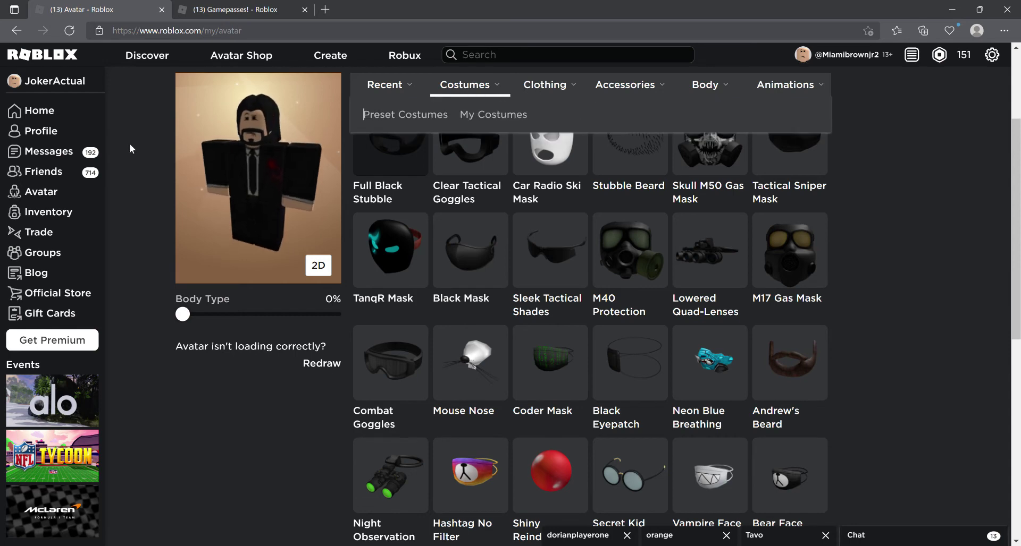
Open the full list of recently played experiences from the home page and launch Indian's Planks
left_click(39, 113)
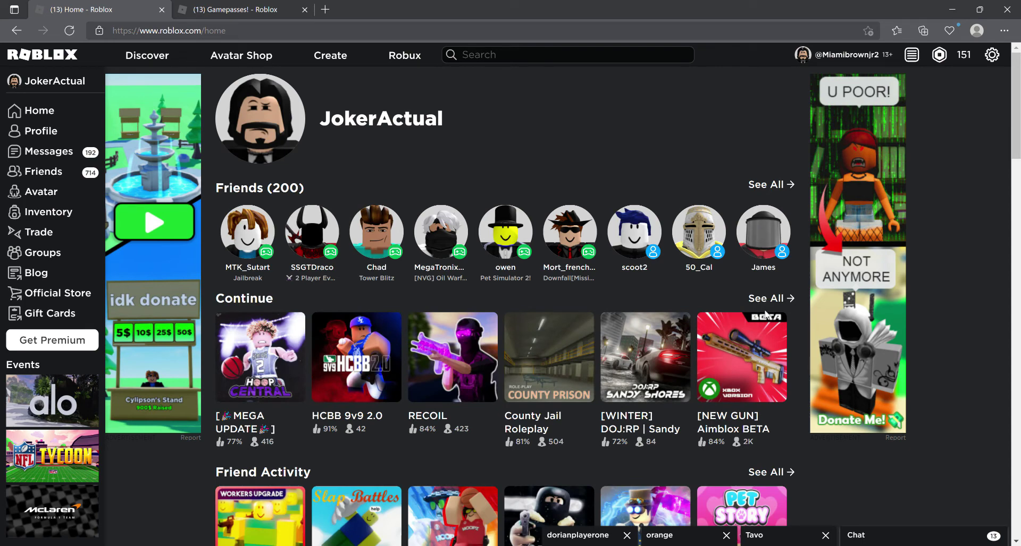
left_click(763, 309)
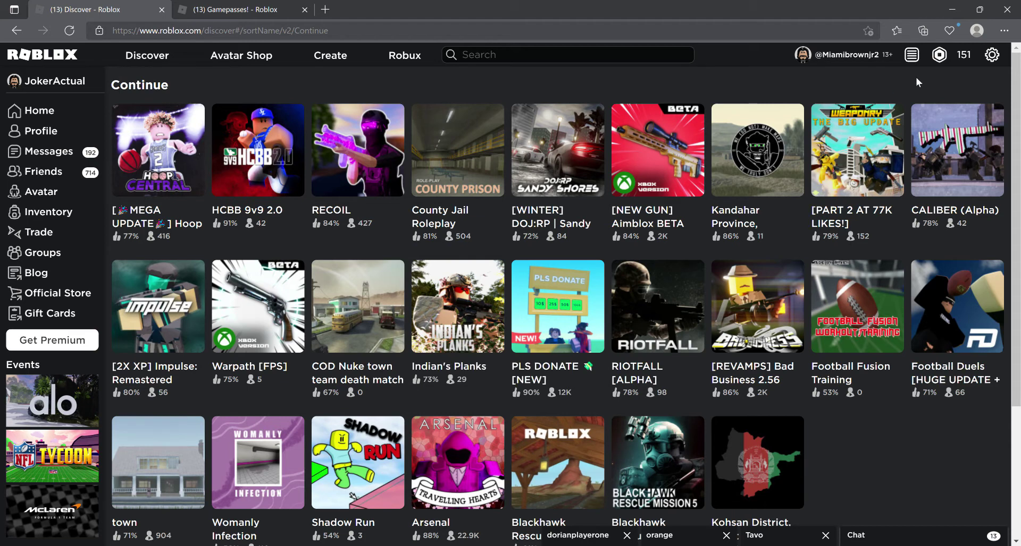
left_click(492, 319)
left_click(646, 304)
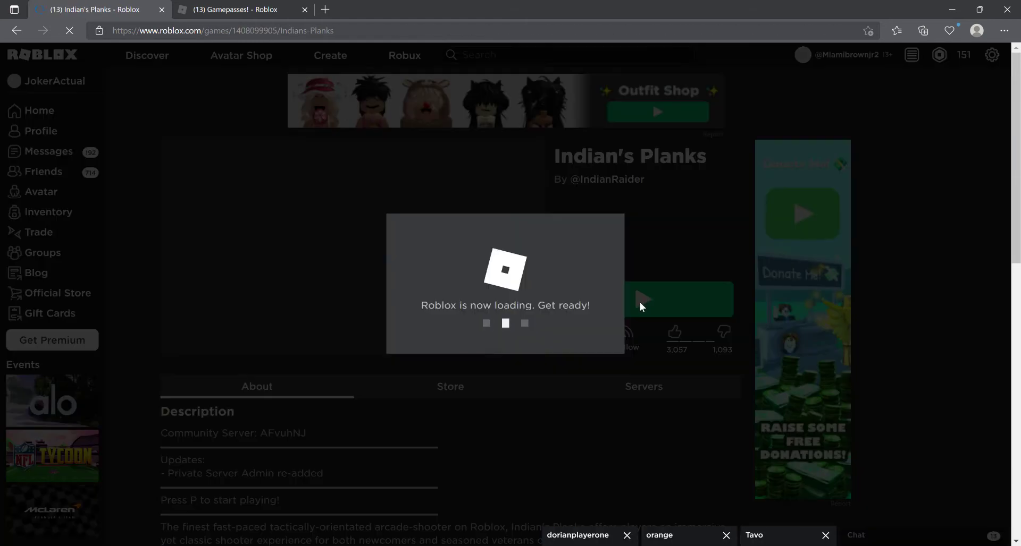